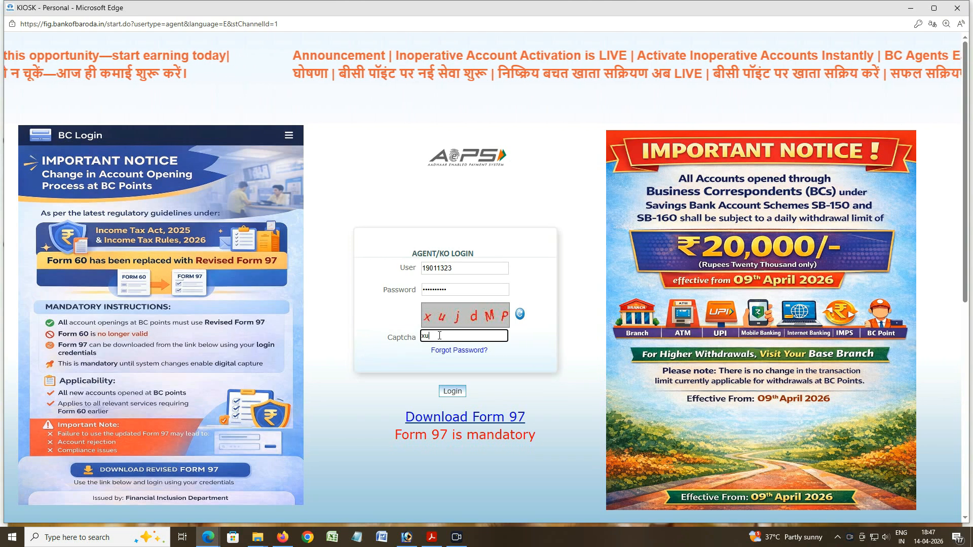
Step: Finish the captcha and submit the agent login
{"action": "type", "text": "dMP"}
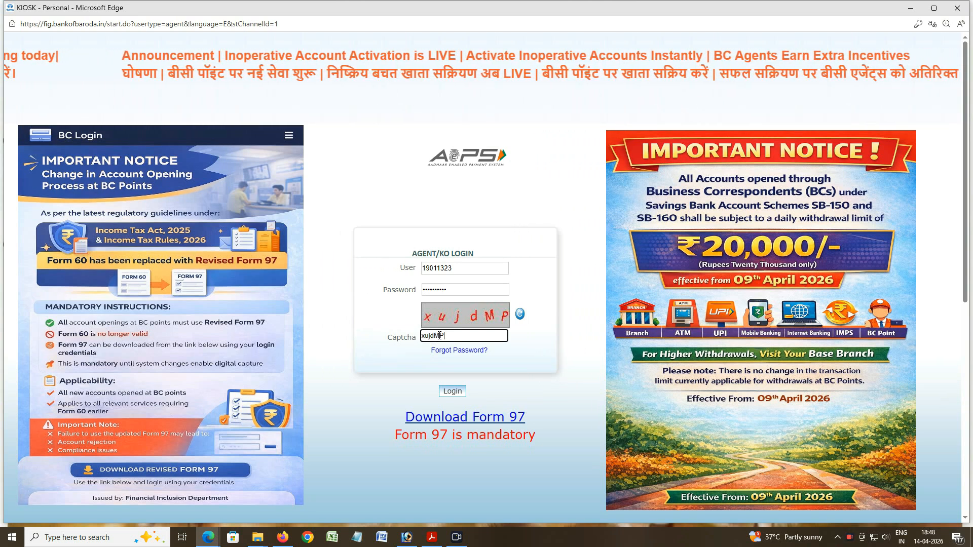
{"action": "left_click", "coordinate": [456, 394]}
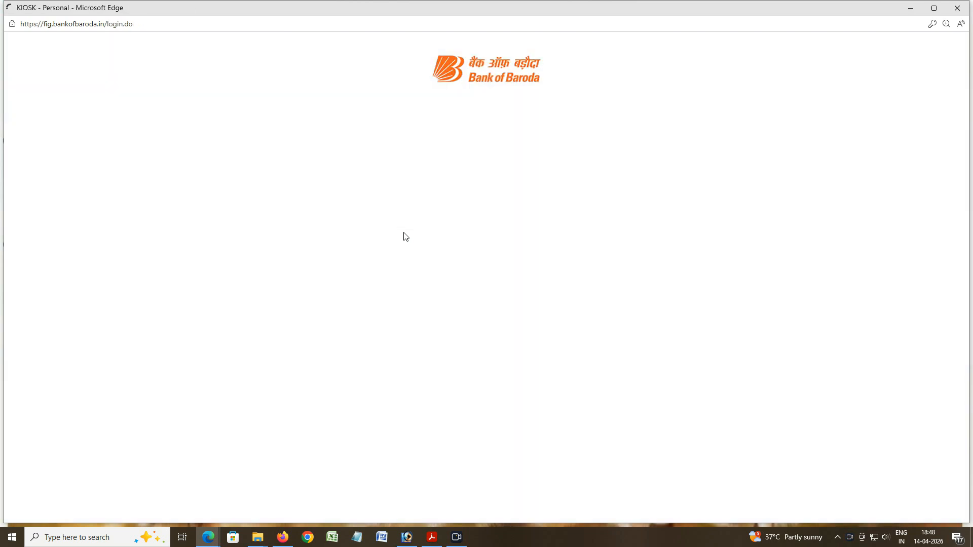
Step: Connect the RAIVENS GPS device on USB Serial (COM7) and verify the agent's fingerprint with consent
{"action": "key", "text": "Return"}
{"action": "left_click", "coordinate": [603, 269]}
{"action": "left_click", "coordinate": [600, 290]}
{"action": "left_click", "coordinate": [497, 312]}
{"action": "left_click", "coordinate": [117, 95]}
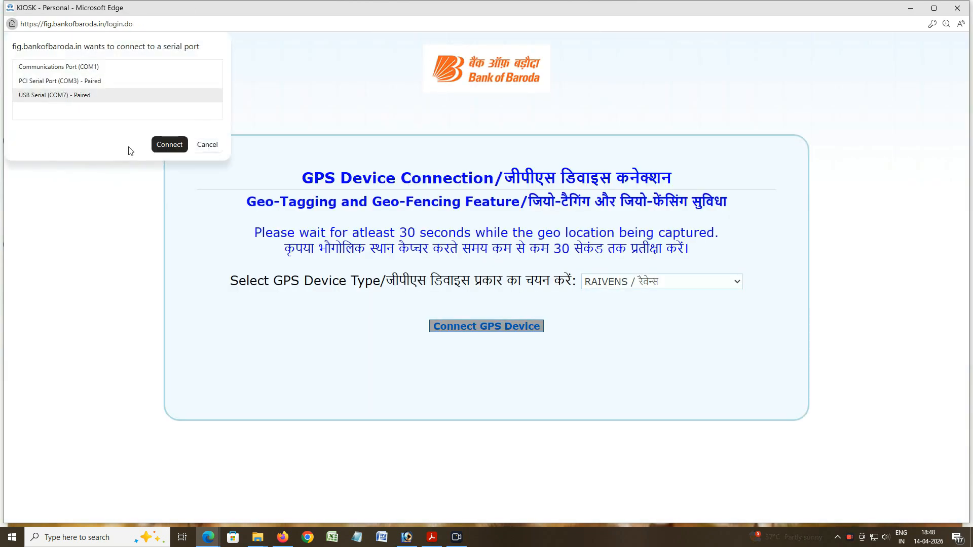
{"action": "left_click", "coordinate": [169, 145]}
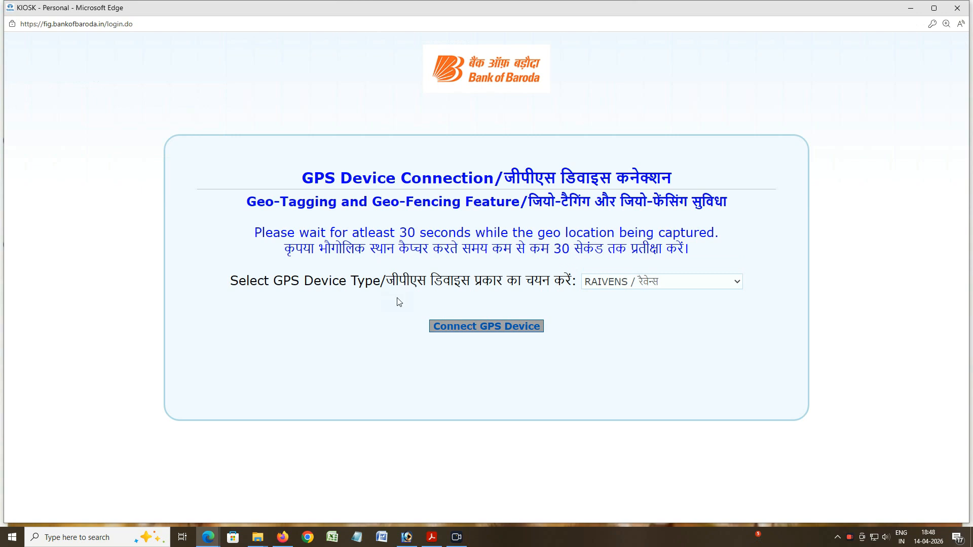
{"action": "left_click", "coordinate": [239, 342]}
{"action": "left_click", "coordinate": [486, 494]}
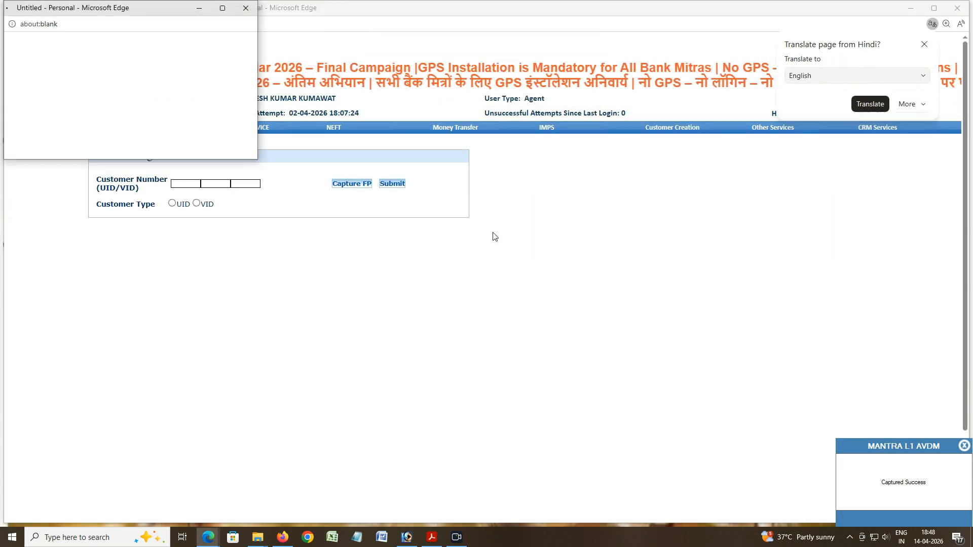
Step: Start e-KYC account opening as a NON-BSBD account with Hindi consent language
{"action": "mouse_move", "coordinate": [672, 128]}
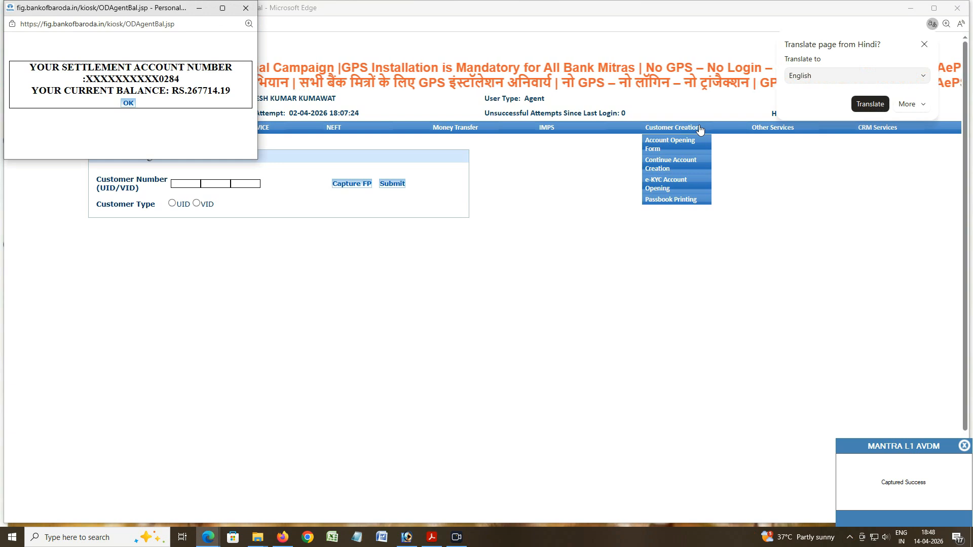
{"action": "left_click", "coordinate": [664, 185]}
{"action": "left_click", "coordinate": [533, 204]}
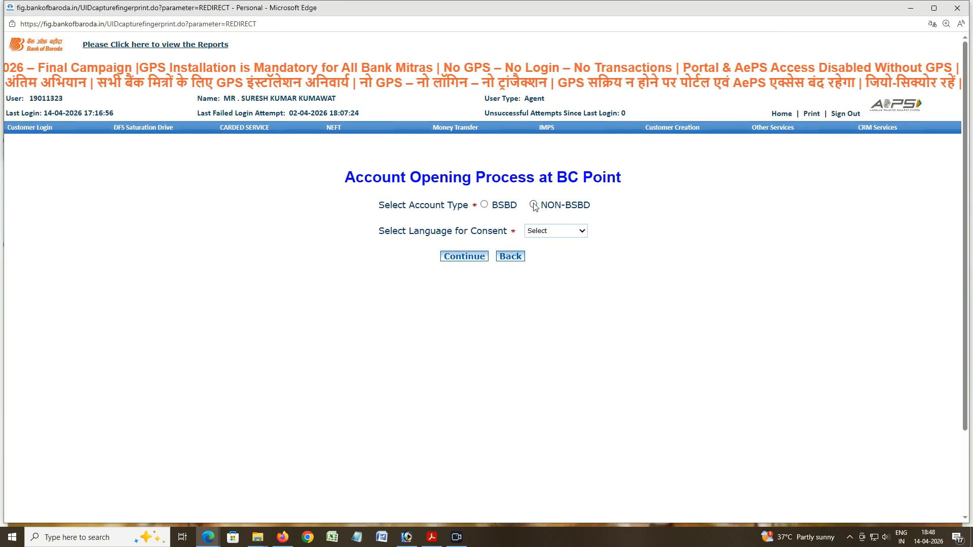
{"action": "left_click", "coordinate": [549, 235]}
{"action": "left_click", "coordinate": [536, 258]}
{"action": "left_click", "coordinate": [464, 256]}
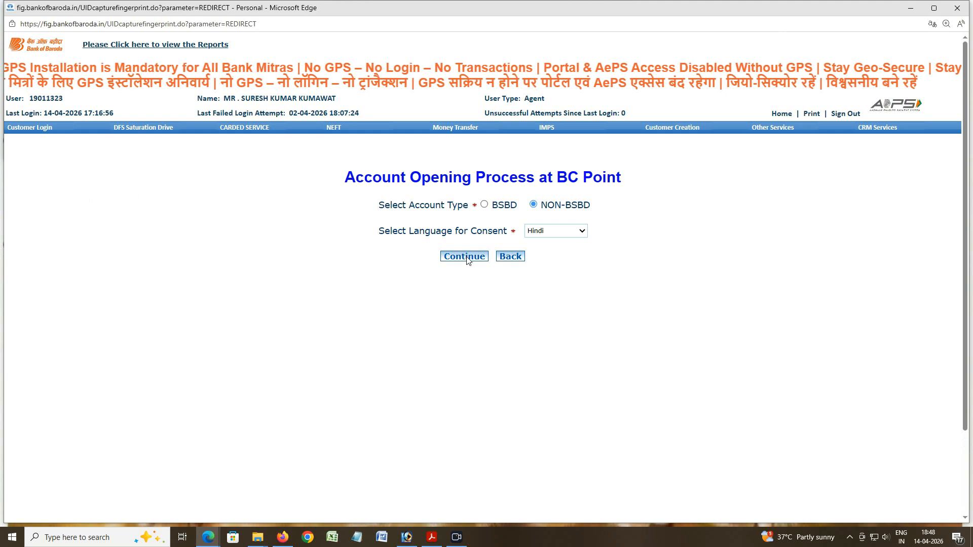
Step: Consent to the NON-BSBD savings account, proceed, and open the CKYC number lookup
{"action": "scroll", "coordinate": [497, 264], "scroll_direction": "down", "scroll_amount": 10}
{"action": "left_click", "coordinate": [344, 463]}
{"action": "left_click", "coordinate": [463, 511]}
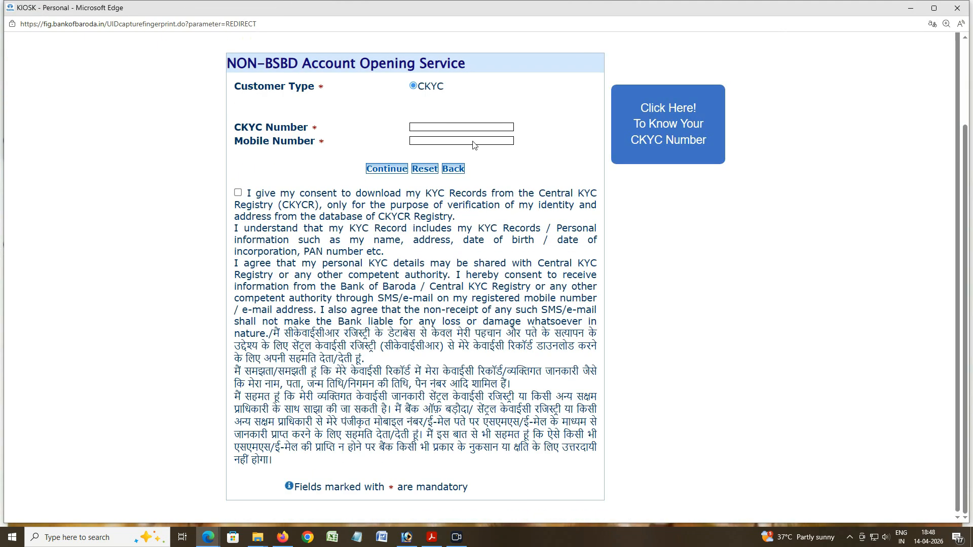
{"action": "left_click", "coordinate": [637, 124]}
{"action": "left_click", "coordinate": [439, 133]}
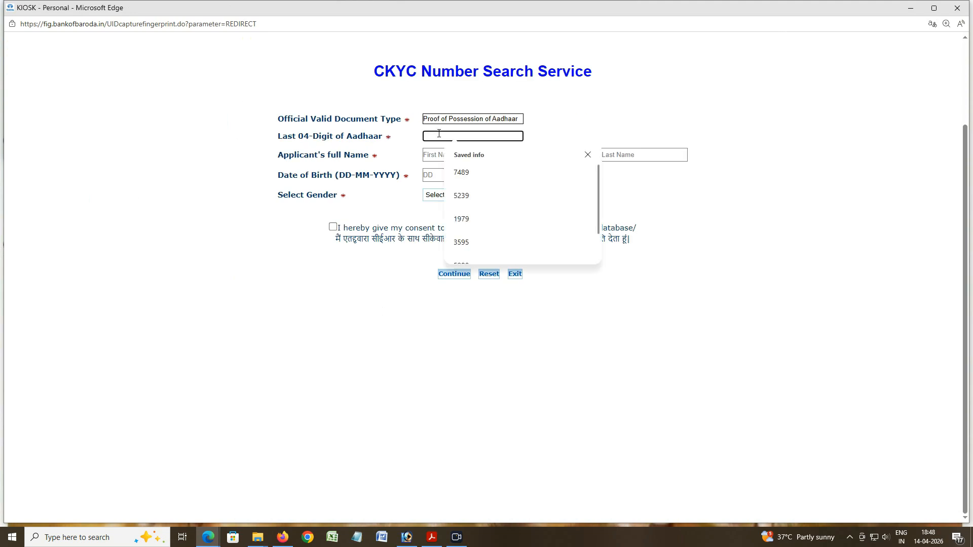
Step: Enter the Aadhaar's last four digits and the applicant's first, middle and last names
{"action": "left_click", "coordinate": [436, 153]}
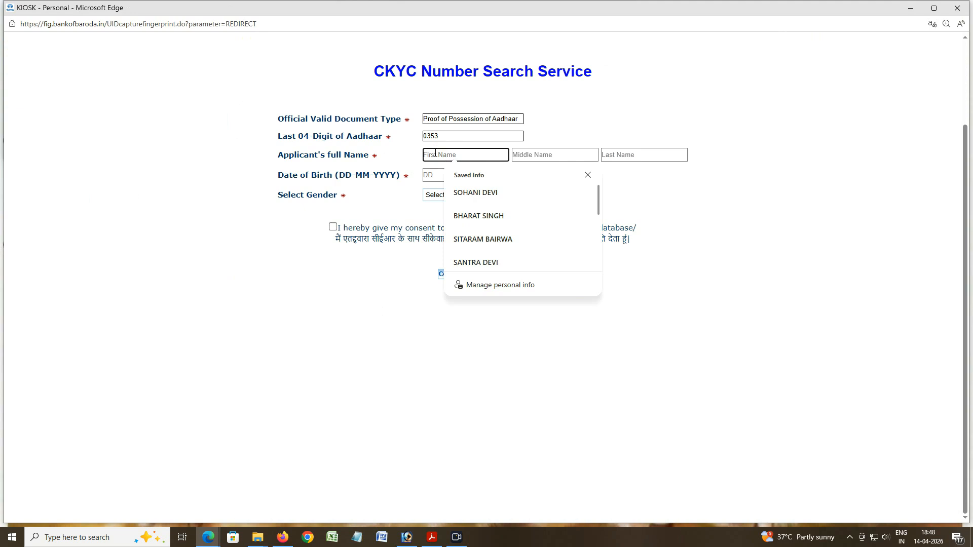
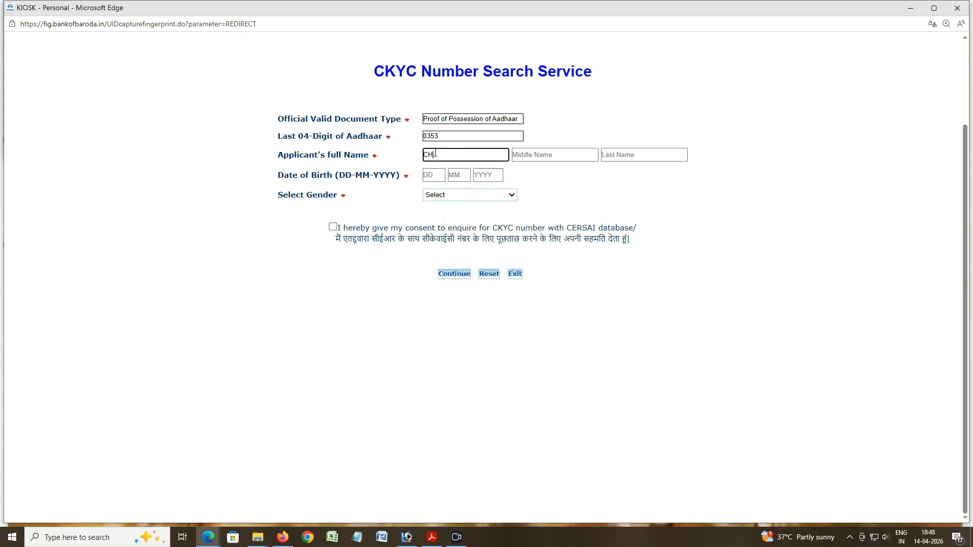
{"action": "left_click", "coordinate": [546, 153]}
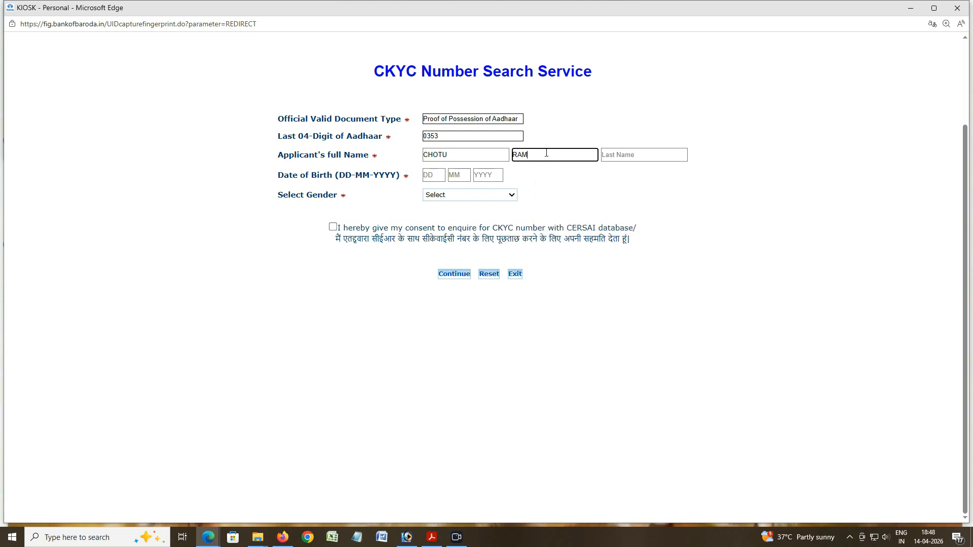
{"action": "left_click", "coordinate": [621, 155]}
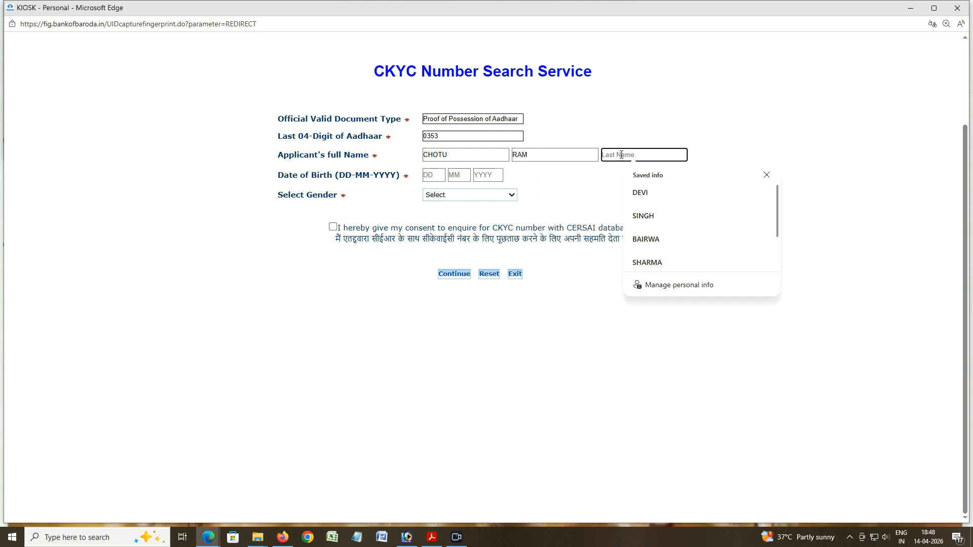
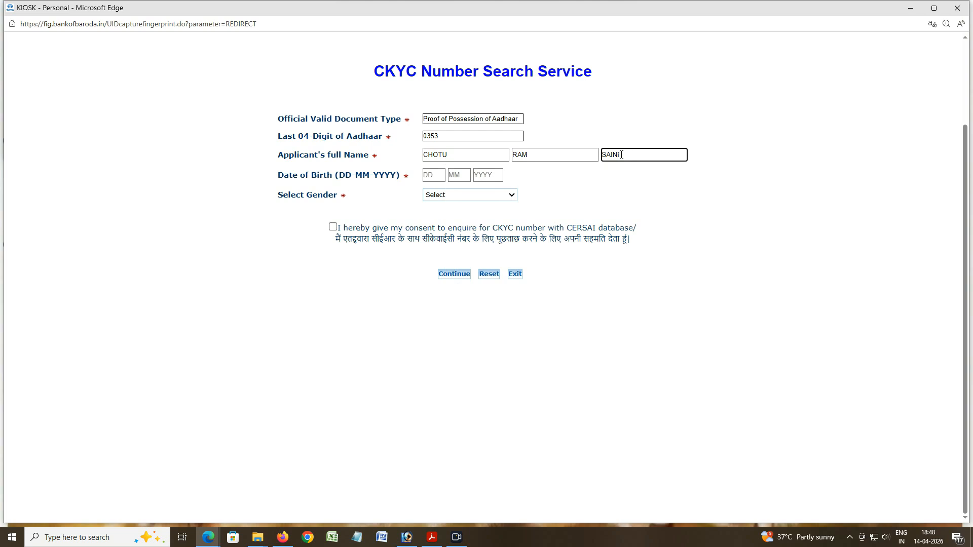
Step: Enter the applicant's birth date, select Male, give CERSAI consent and run the CKYC search
{"action": "left_click", "coordinate": [427, 173]}
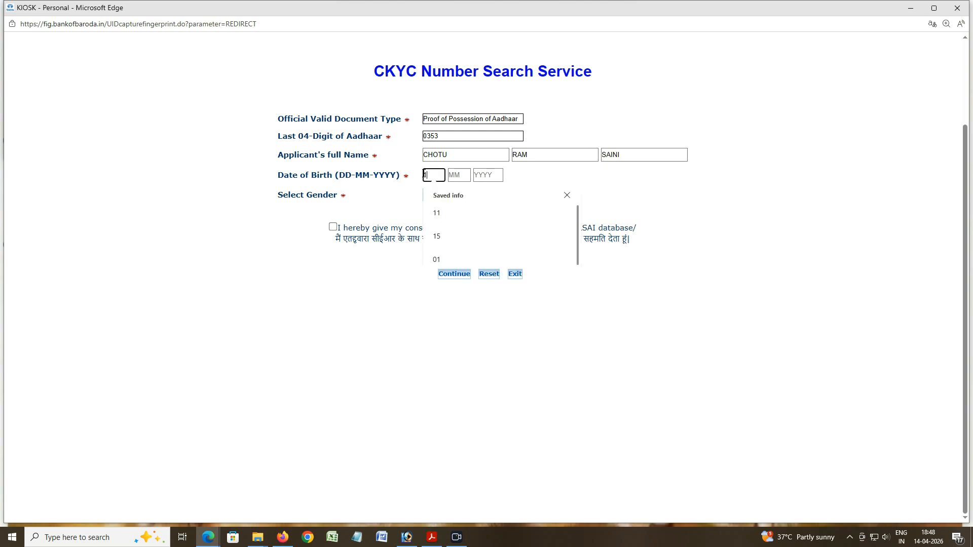
{"action": "left_click", "coordinate": [459, 175]}
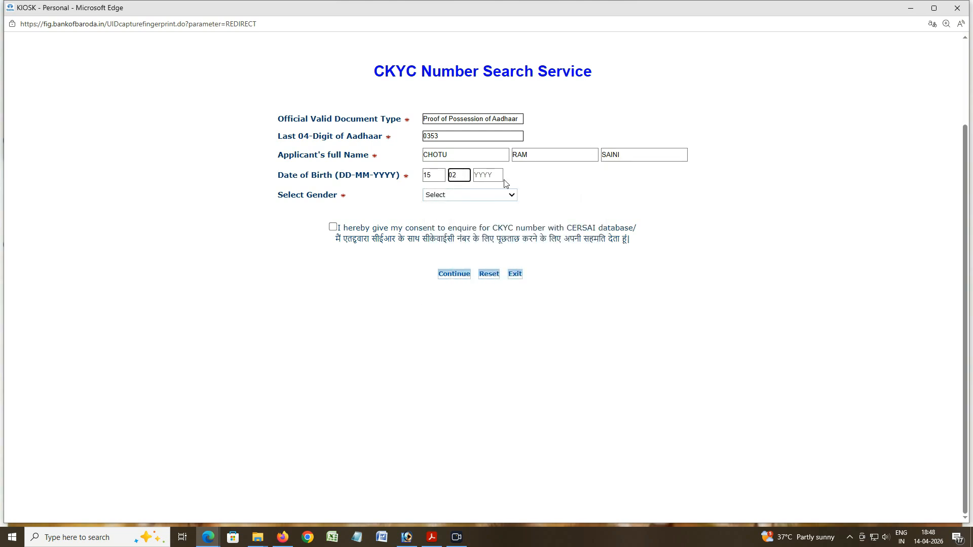
{"action": "left_click", "coordinate": [494, 174]}
{"action": "left_click", "coordinate": [459, 195]}
{"action": "left_click", "coordinate": [446, 219]}
{"action": "left_click", "coordinate": [333, 227]}
{"action": "left_click", "coordinate": [446, 274]}
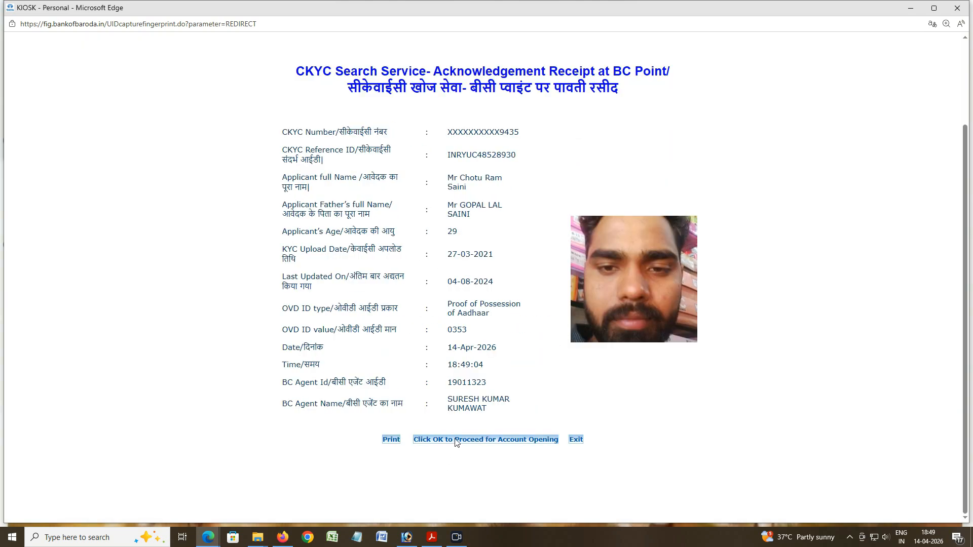
Step: Proceed with the CKYC record as a NON-BSBD account with Hindi consent language
{"action": "left_click", "coordinate": [456, 440]}
{"action": "left_click", "coordinate": [533, 100]}
{"action": "left_click", "coordinate": [544, 127]}
{"action": "left_click", "coordinate": [541, 154]}
{"action": "left_click", "coordinate": [464, 152]}
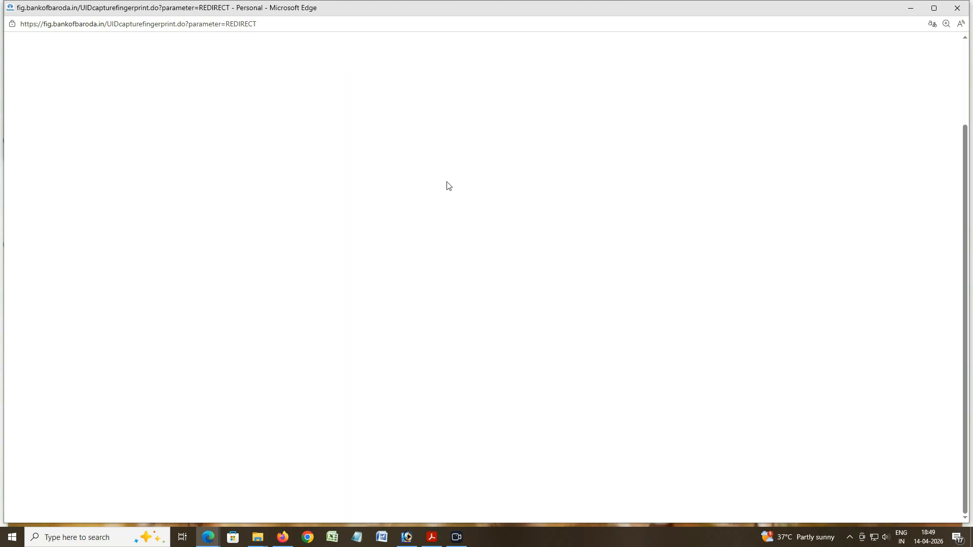
{"action": "scroll", "coordinate": [372, 207], "scroll_direction": "down", "scroll_amount": 3}
{"action": "left_click", "coordinate": [344, 463]}
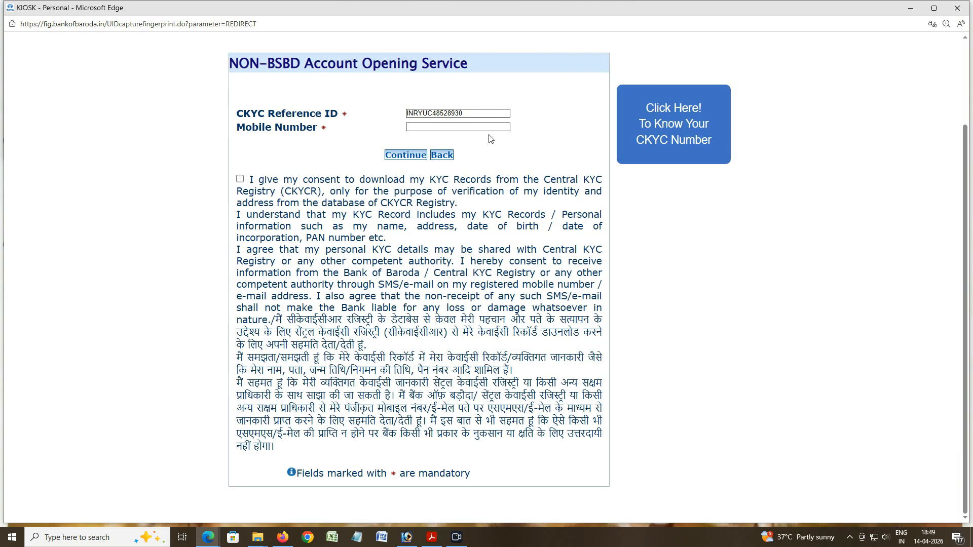
{"action": "left_click", "coordinate": [441, 128]}
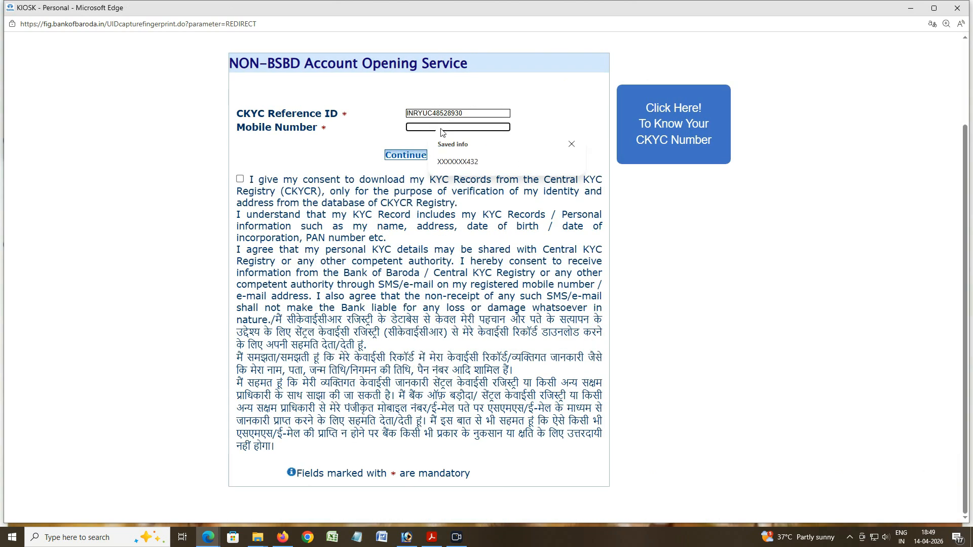
Step: Enter the customer's mobile number, consent to KYC download, accept the declaration and generate the OTP
{"action": "type", "text": "XX8X"}
{"action": "type", "text": "XXXXXX"}
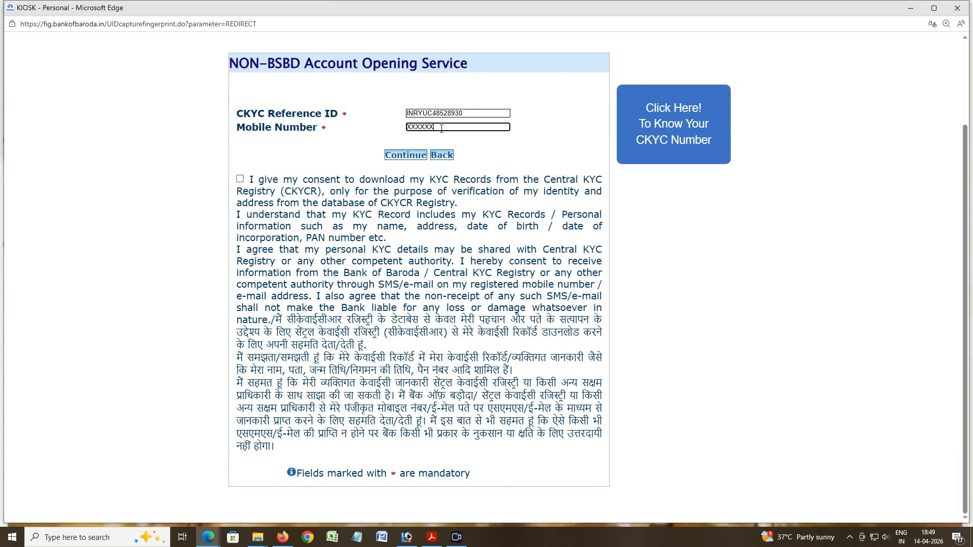
{"action": "type", "text": "048"}
{"action": "left_click", "coordinate": [240, 179]}
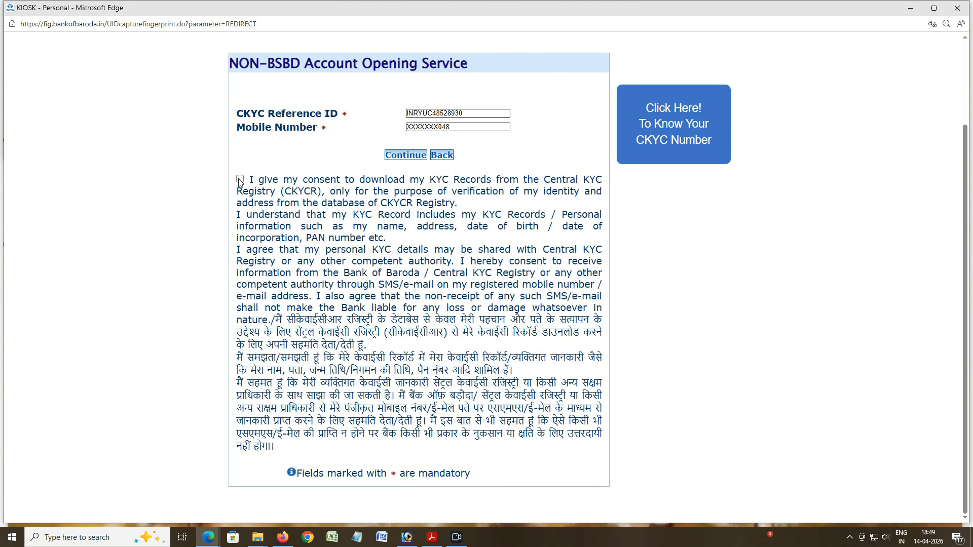
{"action": "key", "text": "Return"}
{"action": "left_click", "coordinate": [413, 159]}
{"action": "left_click", "coordinate": [581, 91]}
{"action": "left_click", "coordinate": [483, 163]}
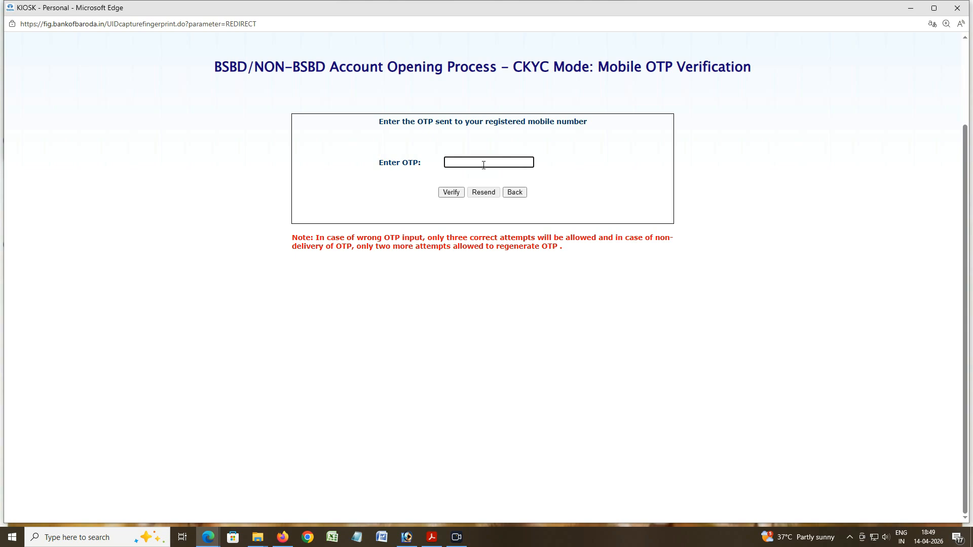
Step: Enter the received OTP, verify it and dismiss the validation alerts
{"action": "type", "text": "••"}
{"action": "left_click", "coordinate": [450, 192]}
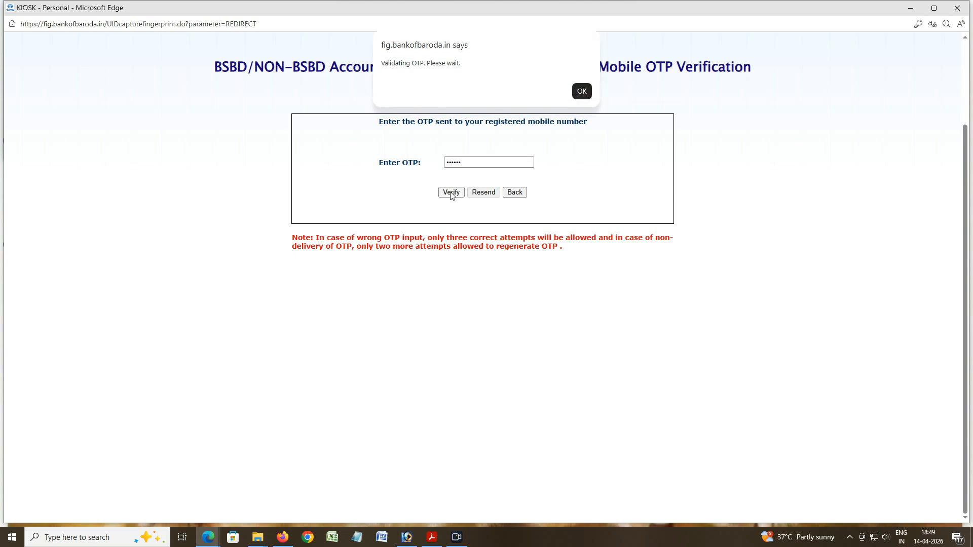
{"action": "left_click", "coordinate": [580, 90]}
{"action": "left_click", "coordinate": [581, 90]}
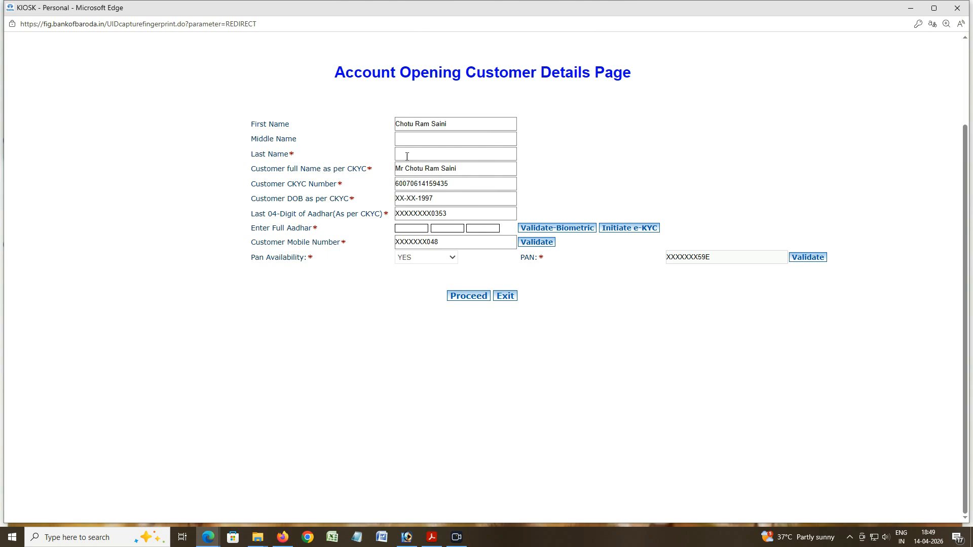
Step: Enter the customer's full Aadhaar number and start its biometric validation
{"action": "left_click", "coordinate": [424, 229]}
{"action": "type", "text": "••••"}
{"action": "left_click", "coordinate": [471, 229]}
{"action": "type", "text": "0353"}
{"action": "left_click", "coordinate": [556, 231]}
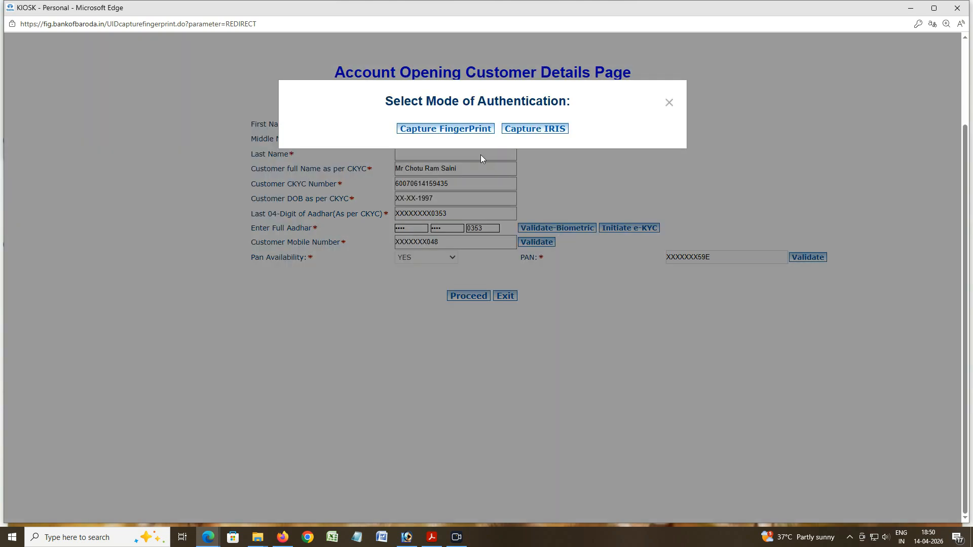
Step: Agree to the Aadhaar consent declaration and submit the customer's fingerprint capture
{"action": "left_click", "coordinate": [438, 129]}
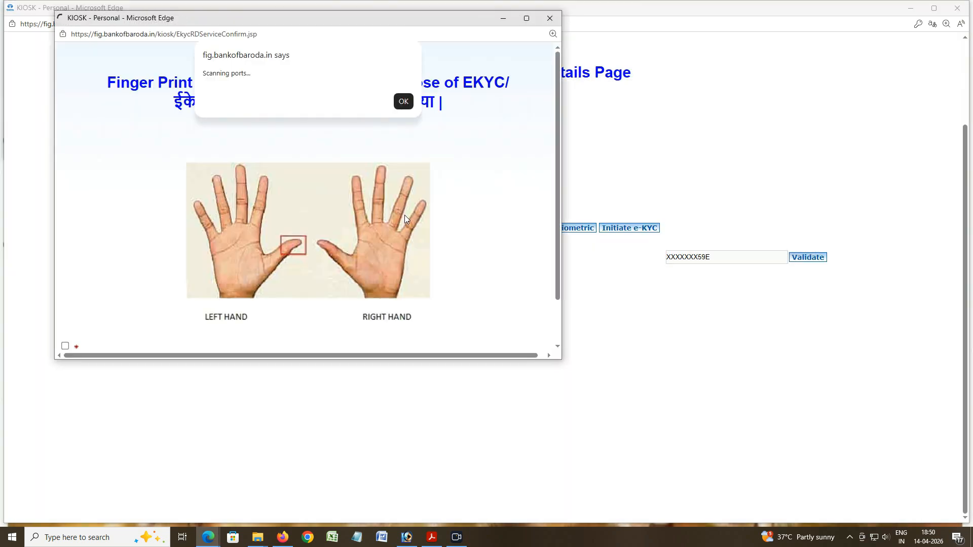
{"action": "left_click", "coordinate": [403, 103]}
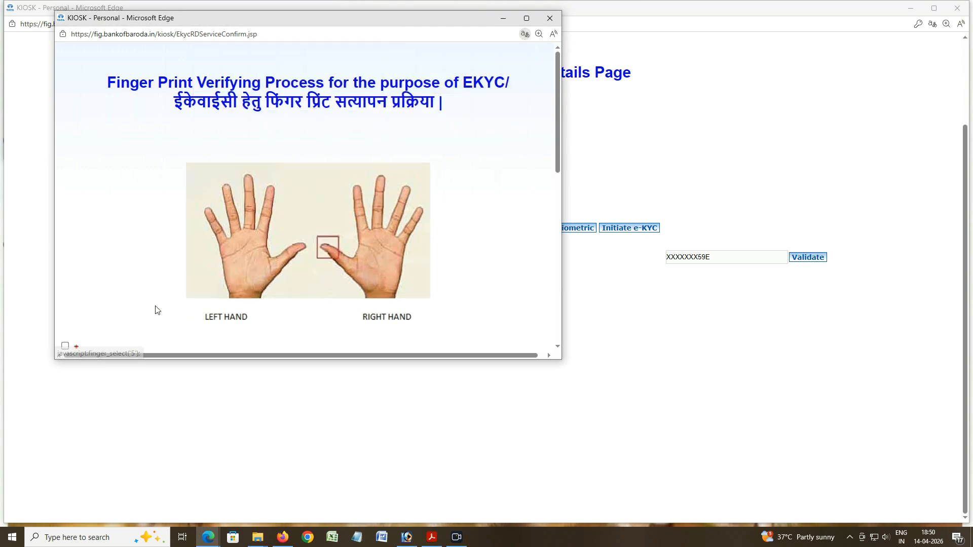
{"action": "left_click", "coordinate": [65, 347]}
{"action": "left_click", "coordinate": [369, 128]}
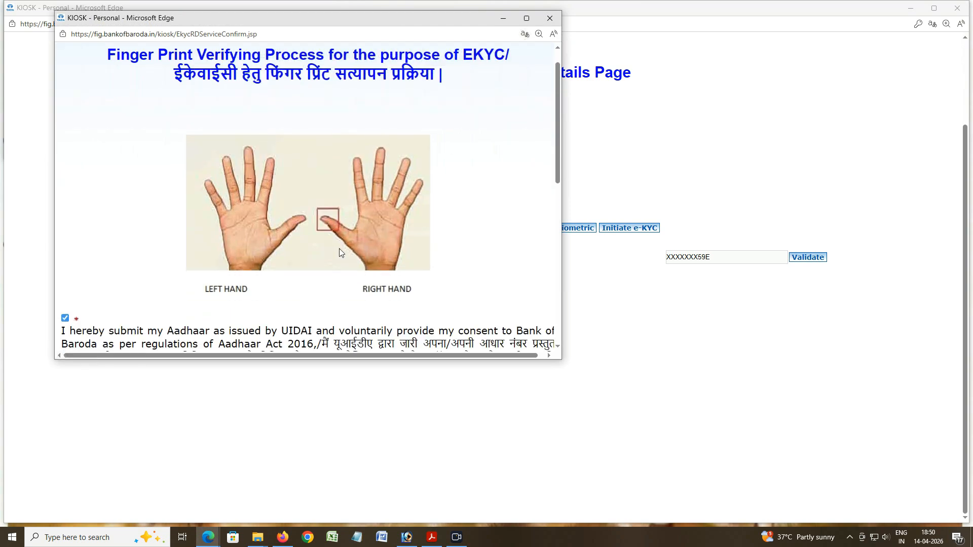
{"action": "scroll", "coordinate": [339, 248], "scroll_direction": "down", "scroll_amount": 10}
{"action": "left_click", "coordinate": [308, 335]}
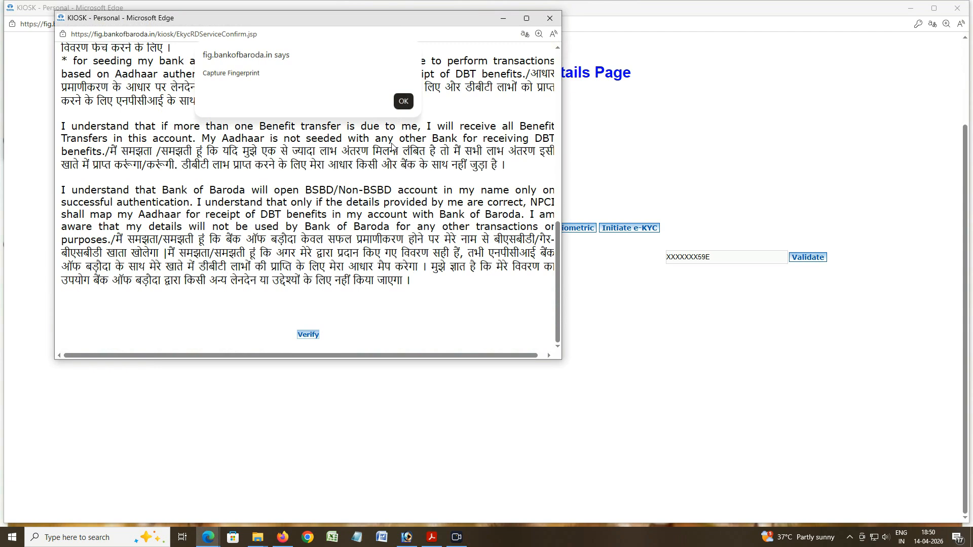
{"action": "key", "text": "Return"}
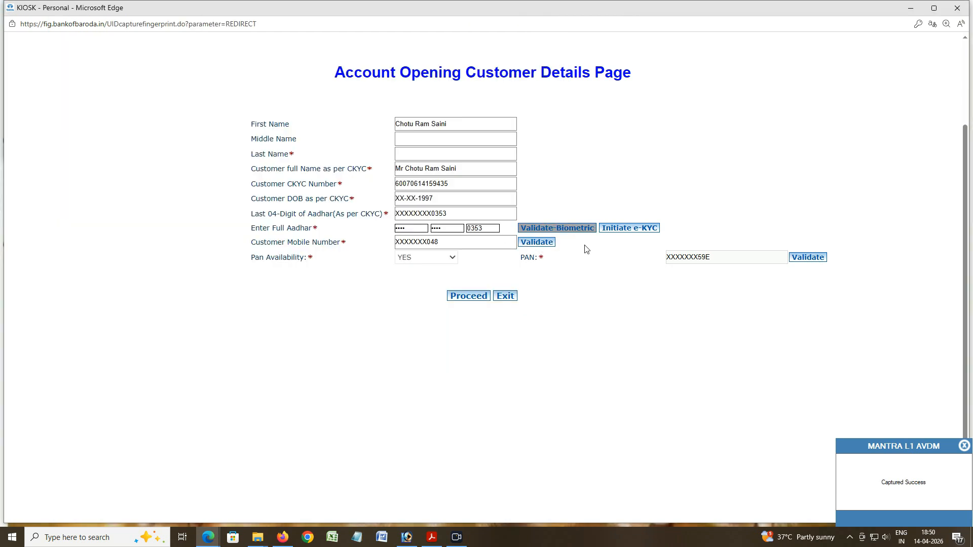
Step: Attempt mobile number validation repeatedly, dismissing each 'Please Initiate e-KYC' error
{"action": "left_click", "coordinate": [537, 242]}
{"action": "left_click", "coordinate": [580, 90]}
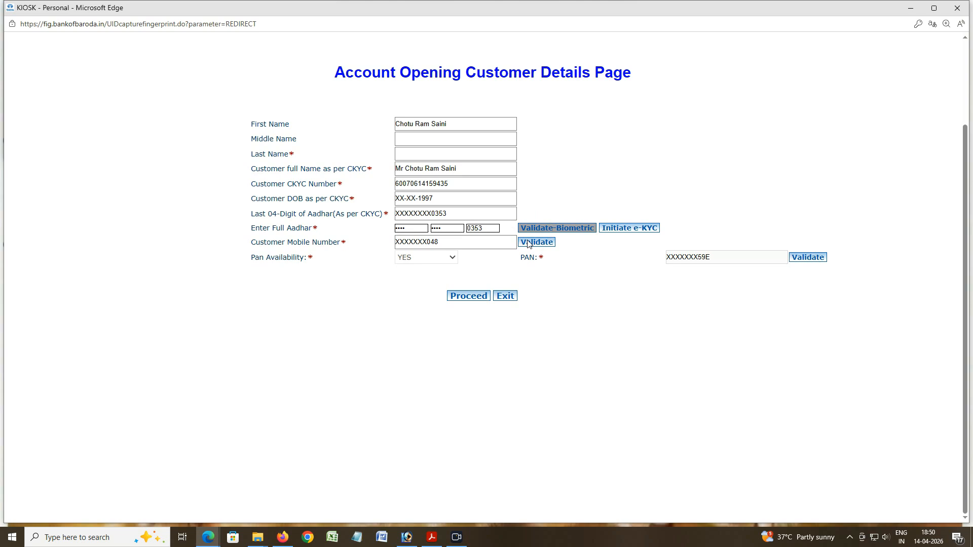
{"action": "left_click", "coordinate": [452, 247]}
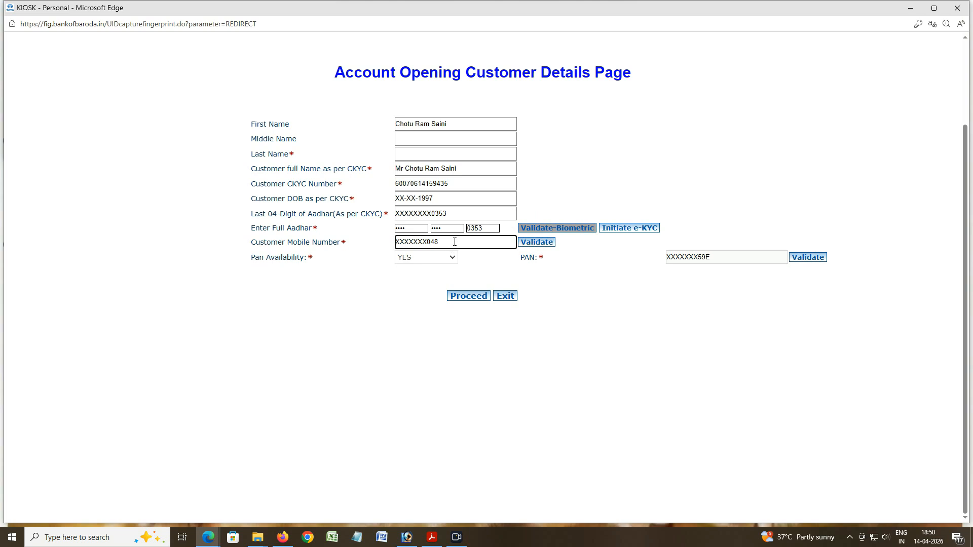
{"action": "left_click", "coordinate": [537, 243]}
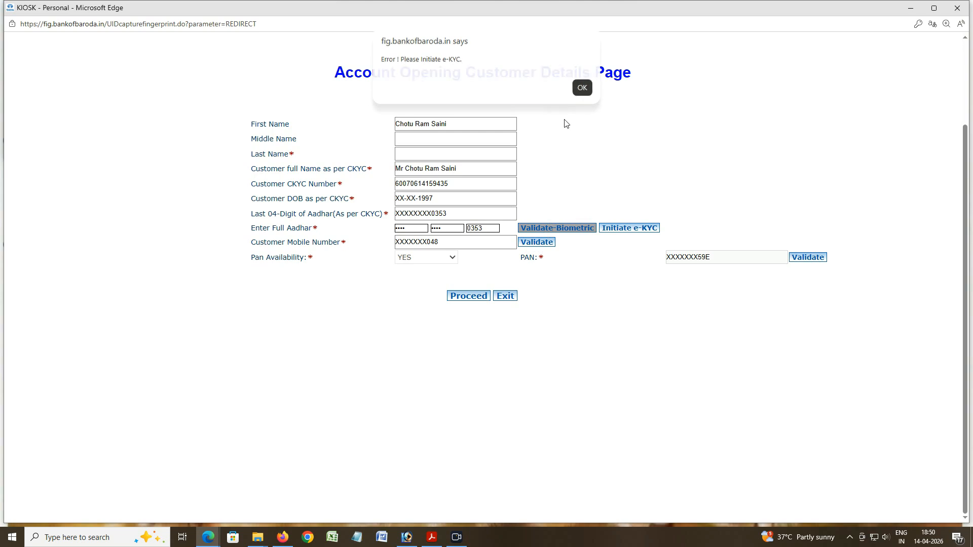
{"action": "key", "text": "Return"}
{"action": "left_click_drag", "start_coordinate": [459, 243], "coordinate": [332, 247]}
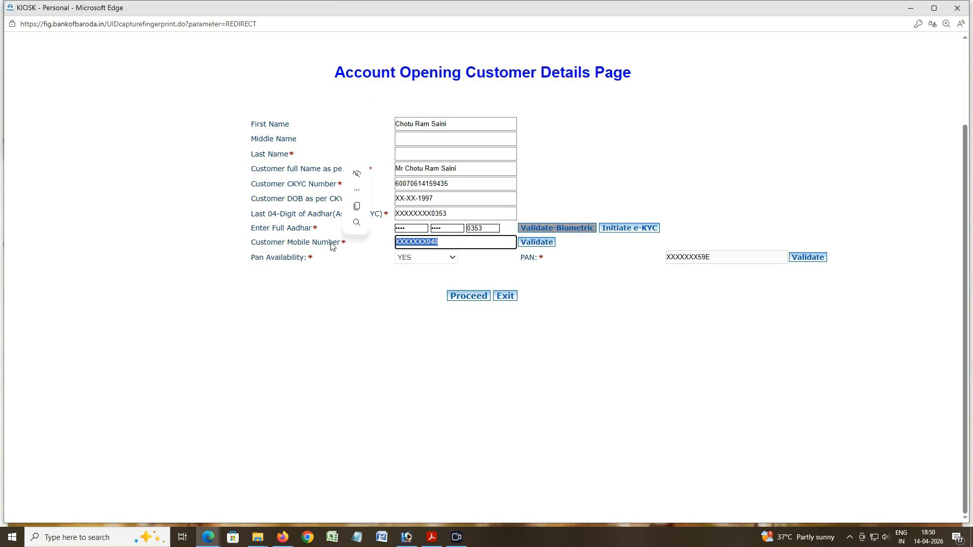
{"action": "left_click", "coordinate": [443, 239]}
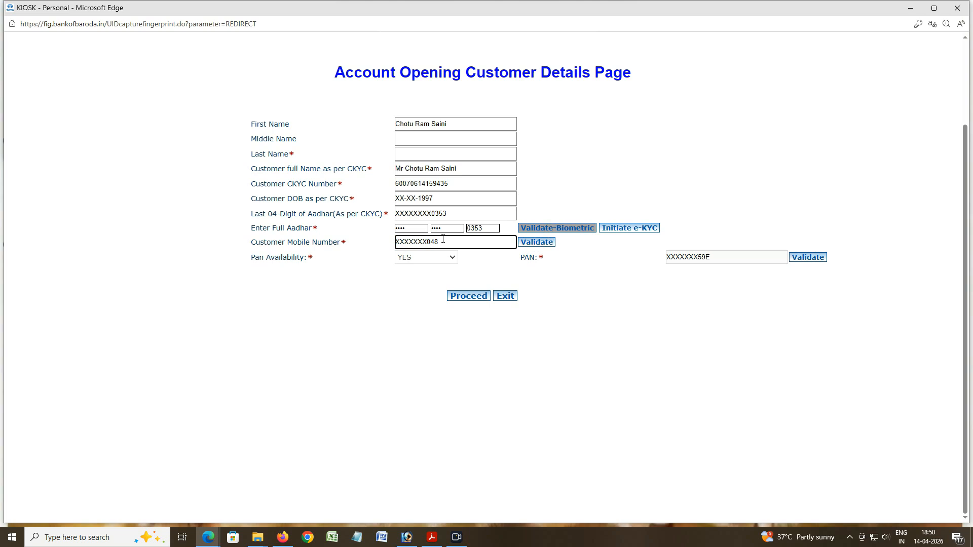
{"action": "left_click", "coordinate": [532, 244]}
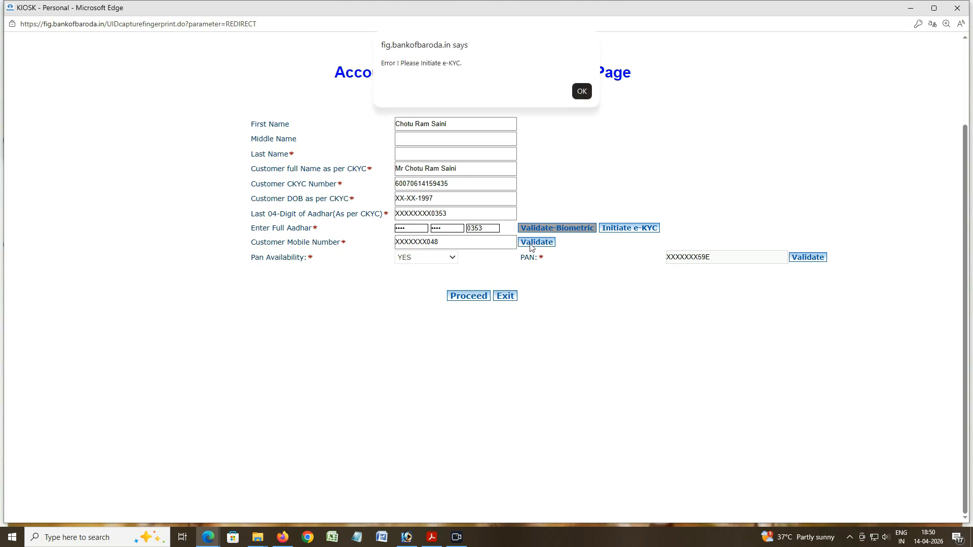
{"action": "left_click", "coordinate": [581, 91]}
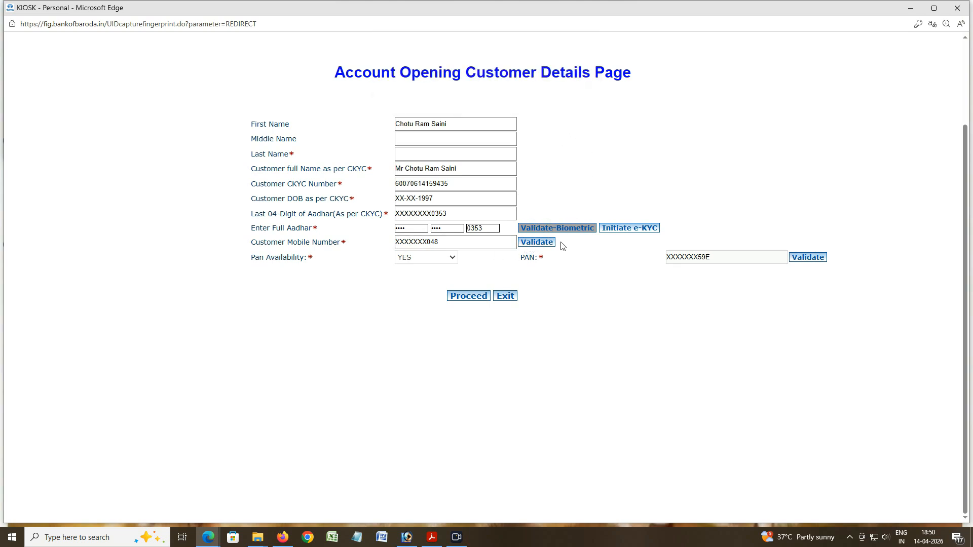
Step: Attempt PAN validation and proceeding, dismiss the errors, then initiate e-KYC
{"action": "left_click", "coordinate": [807, 256]}
{"action": "left_click", "coordinate": [590, 91]}
{"action": "left_click", "coordinate": [799, 258]}
{"action": "left_click", "coordinate": [581, 90]}
{"action": "left_click", "coordinate": [471, 300]}
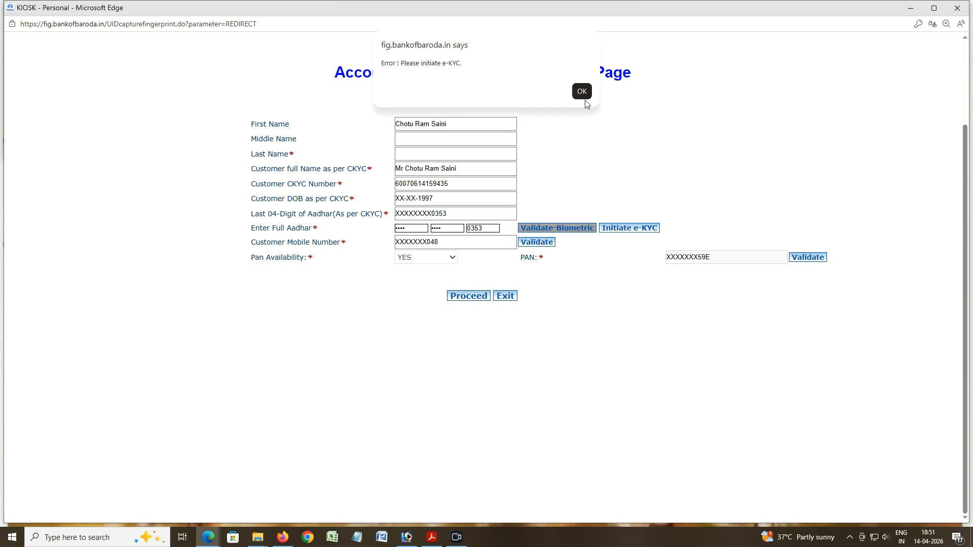
{"action": "left_click", "coordinate": [581, 91]}
{"action": "left_click", "coordinate": [623, 231]}
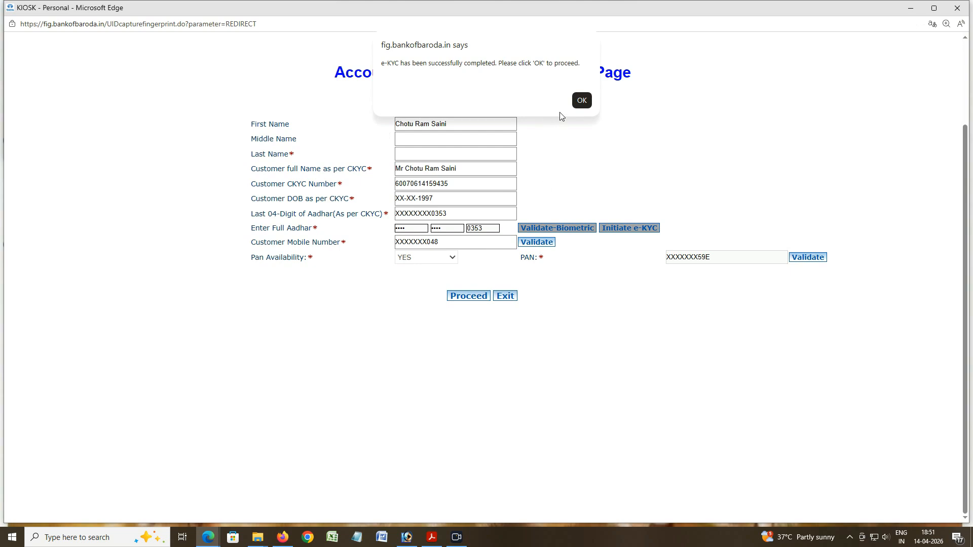
Step: Acknowledge the e-KYC success and complete the customer's mobile number validation
{"action": "left_click", "coordinate": [581, 101]}
{"action": "left_click", "coordinate": [582, 88]}
{"action": "left_click", "coordinate": [577, 97]}
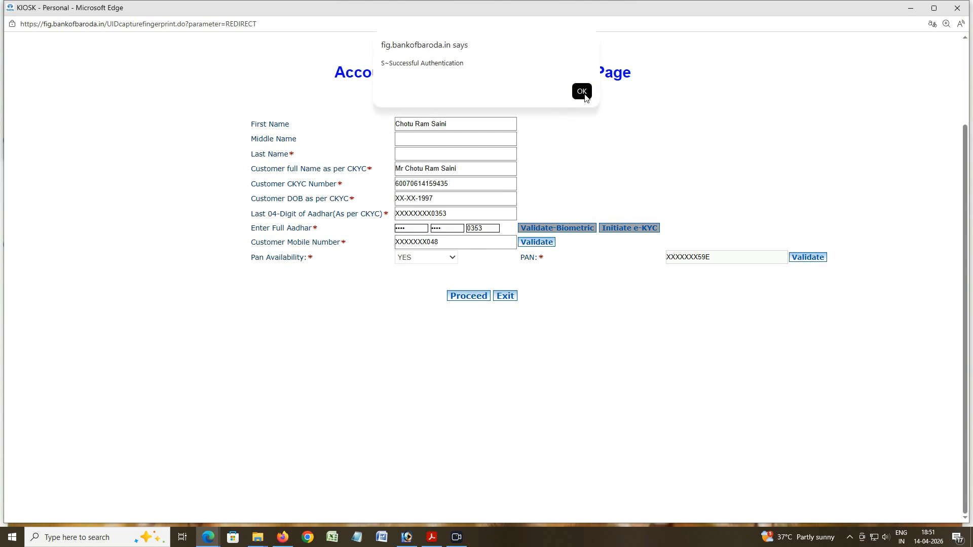
{"action": "left_click", "coordinate": [581, 93]}
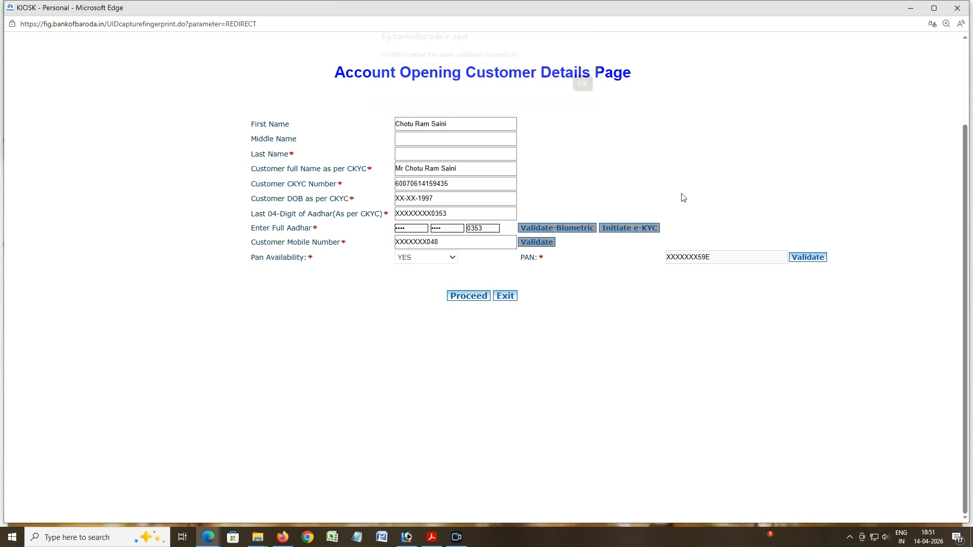
Step: Validate the customer's PAN, proceed, and consent to Aadhaar seeding for AEPS
{"action": "left_click", "coordinate": [811, 259]}
{"action": "left_click", "coordinate": [582, 91]}
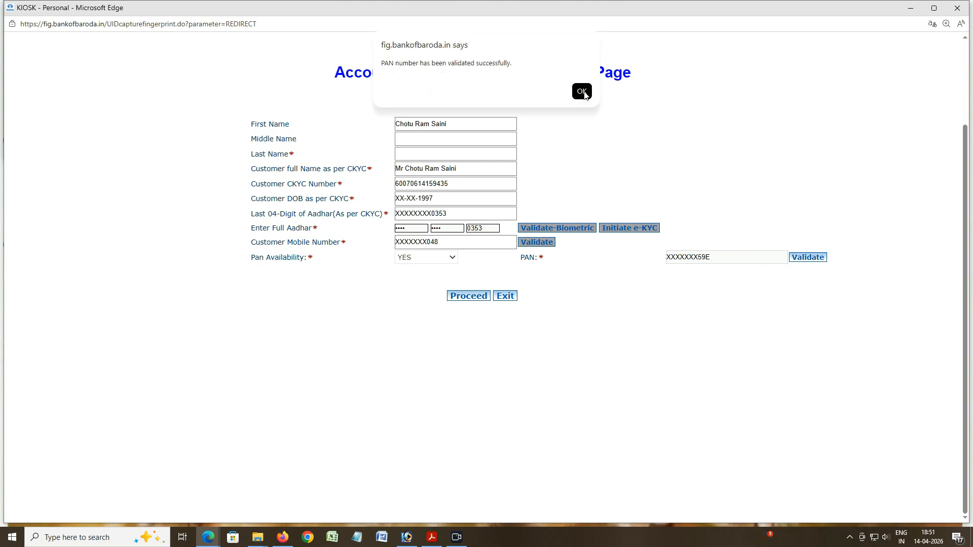
{"action": "left_click", "coordinate": [582, 91]}
{"action": "left_click", "coordinate": [461, 297]}
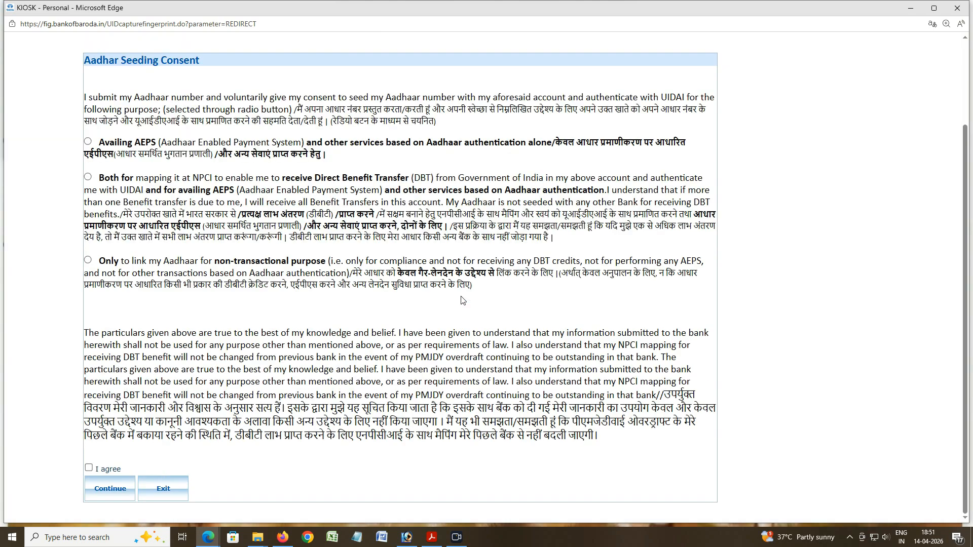
{"action": "left_click", "coordinate": [88, 142]}
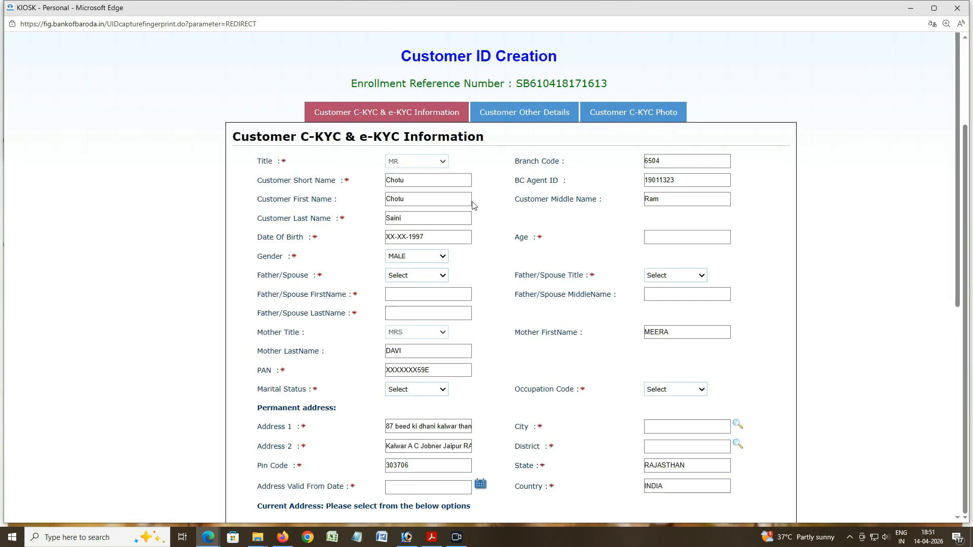
Step: Set the relation to FATHER with title MR and enter the father's first, middle and last names
{"action": "left_click", "coordinate": [436, 236]}
{"action": "left_click", "coordinate": [416, 275]}
{"action": "left_click", "coordinate": [405, 303]}
{"action": "left_click", "coordinate": [668, 276]}
{"action": "left_click", "coordinate": [654, 303]}
{"action": "left_click", "coordinate": [397, 298]}
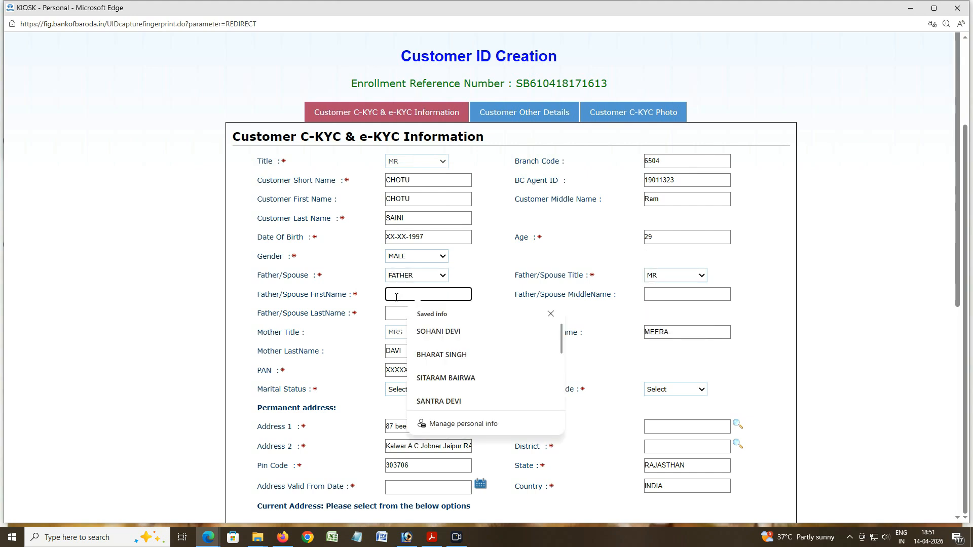
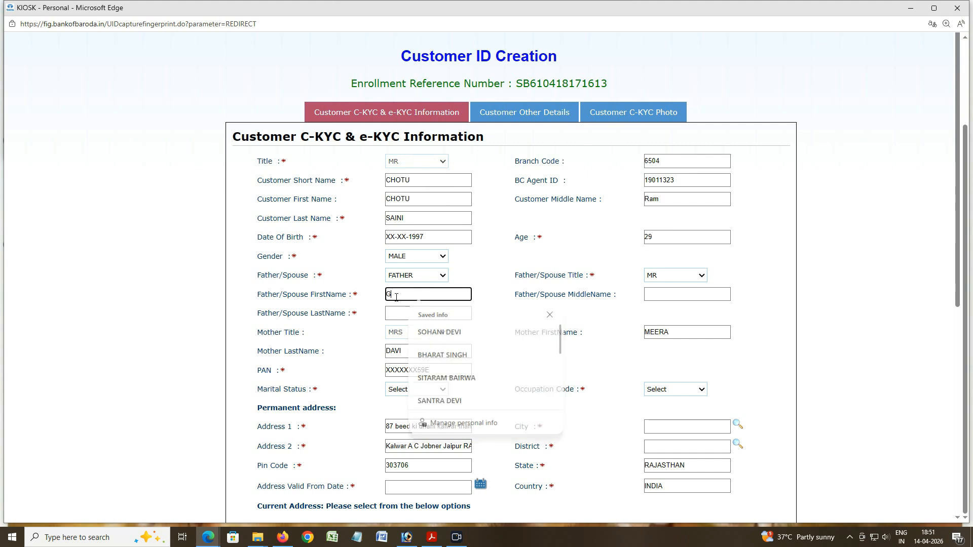
{"action": "left_click", "coordinate": [659, 294]}
{"action": "left_click", "coordinate": [422, 313]}
Step: Set marital status to MARRIED and occupation to BUSINESS
{"action": "scroll", "coordinate": [464, 351], "scroll_direction": "down", "scroll_amount": 1}
{"action": "left_click", "coordinate": [429, 340]}
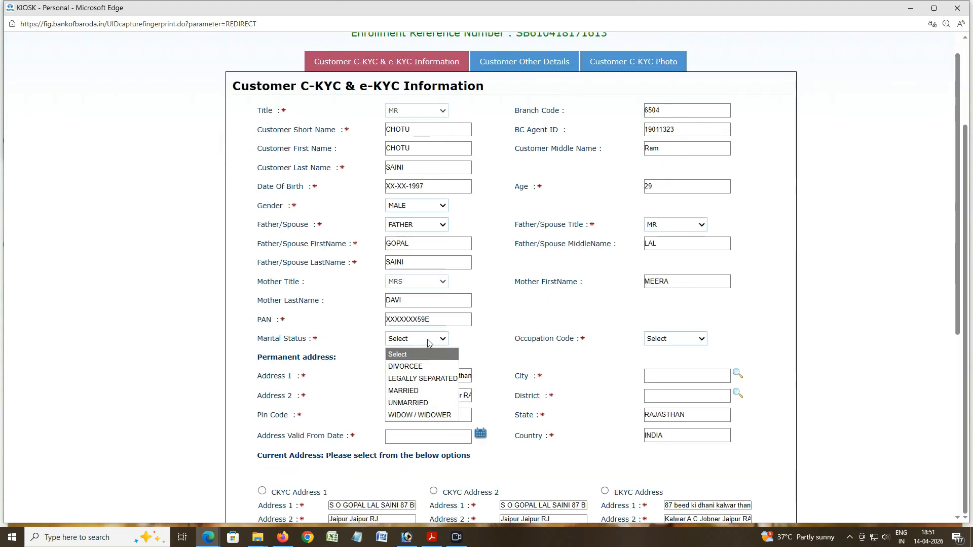
{"action": "left_click", "coordinate": [414, 391]}
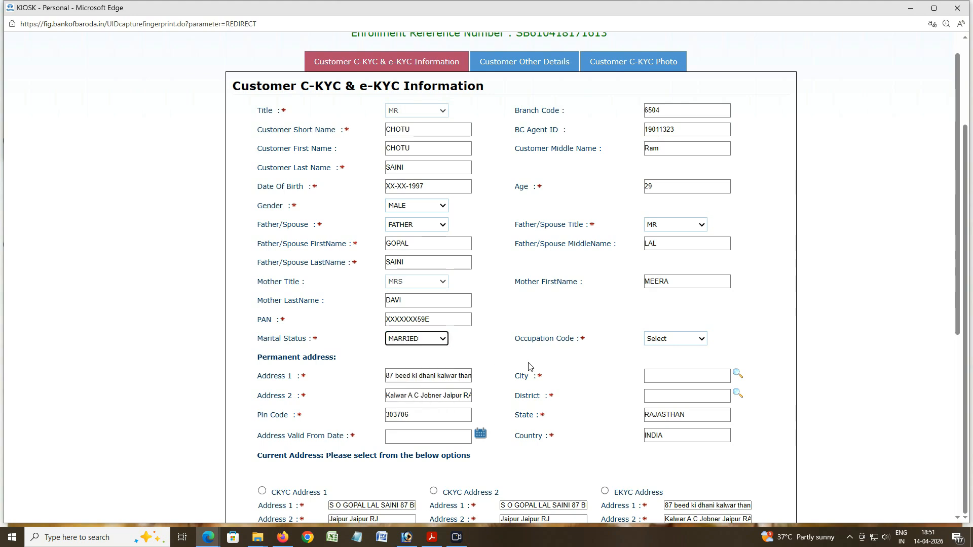
{"action": "left_click", "coordinate": [676, 349]}
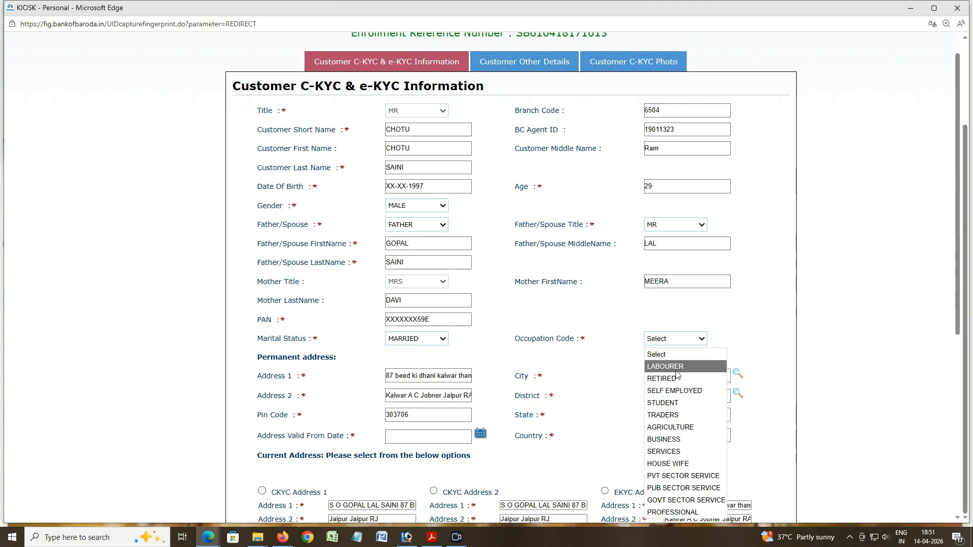
{"action": "left_click", "coordinate": [671, 440]}
{"action": "scroll", "coordinate": [627, 375], "scroll_direction": "down", "scroll_amount": 2}
{"action": "left_click", "coordinate": [738, 273]}
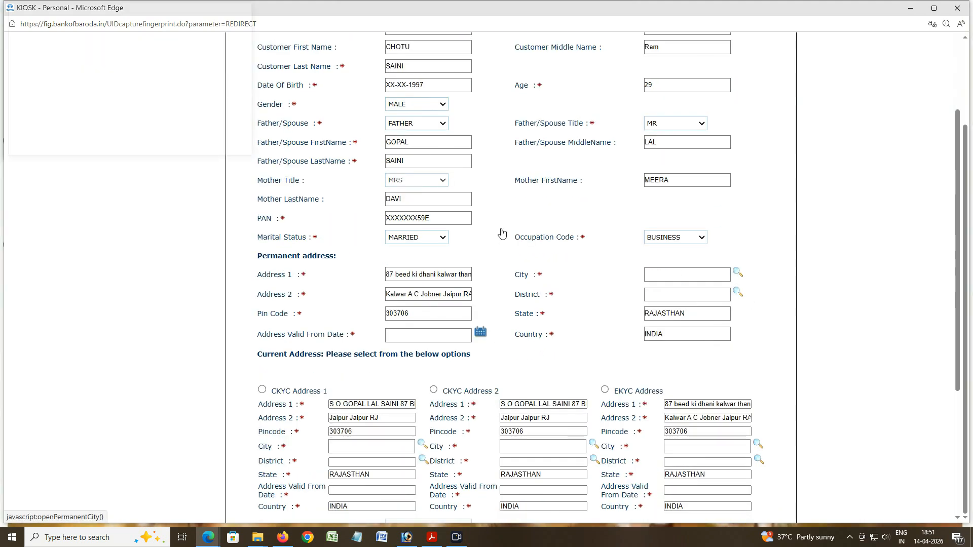
Step: Search 'jaipur' and set the permanent address City to JAIPUR
{"action": "left_click", "coordinate": [118, 102]}
{"action": "left_click_drag", "start_coordinate": [153, 67], "coordinate": [79, 74]}
{"action": "type", "text": "jaipur"}
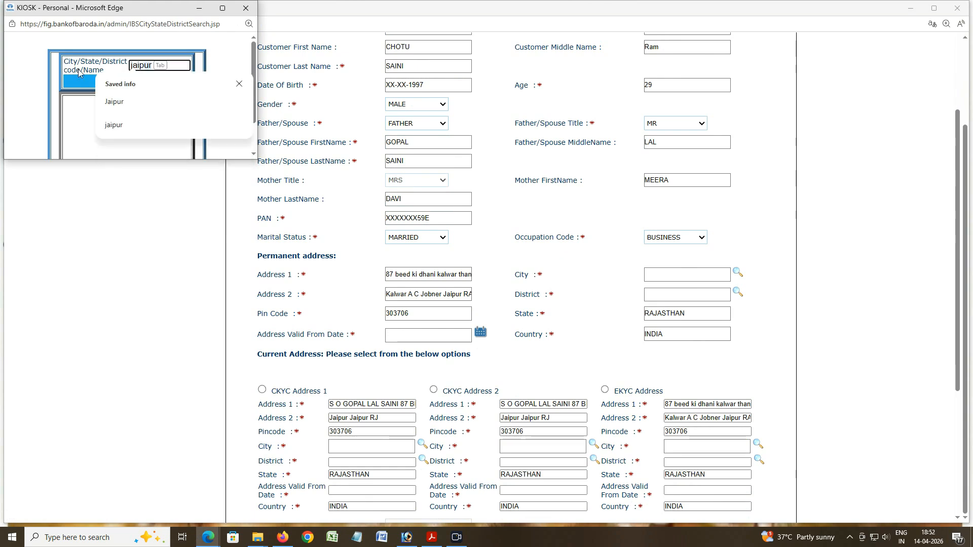
{"action": "left_click", "coordinate": [76, 83]}
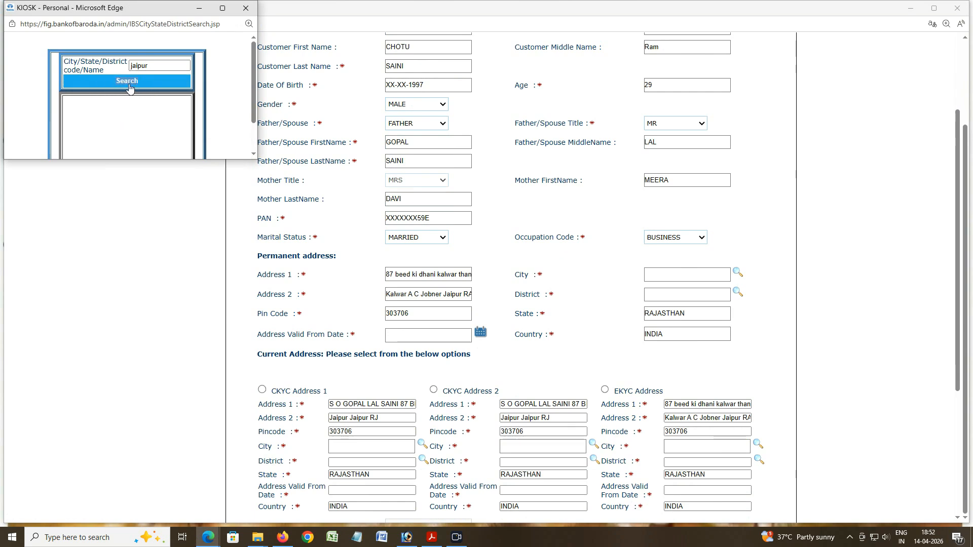
{"action": "left_click", "coordinate": [91, 85]}
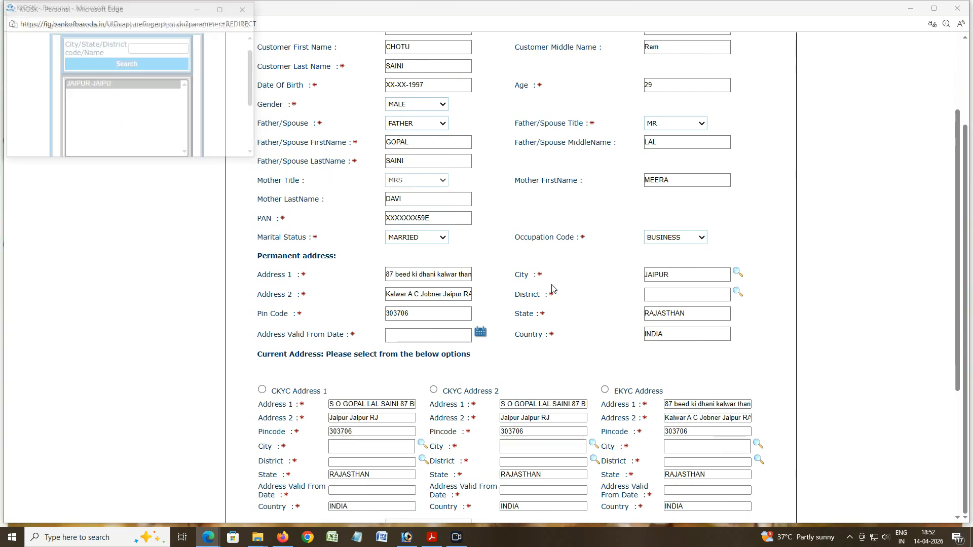
Step: Search 'jaipur' in the District lookup and set the permanent address District to JAIPUR
{"action": "left_click", "coordinate": [738, 293]}
{"action": "left_click", "coordinate": [147, 66]}
{"action": "type", "text": "jaipur"}
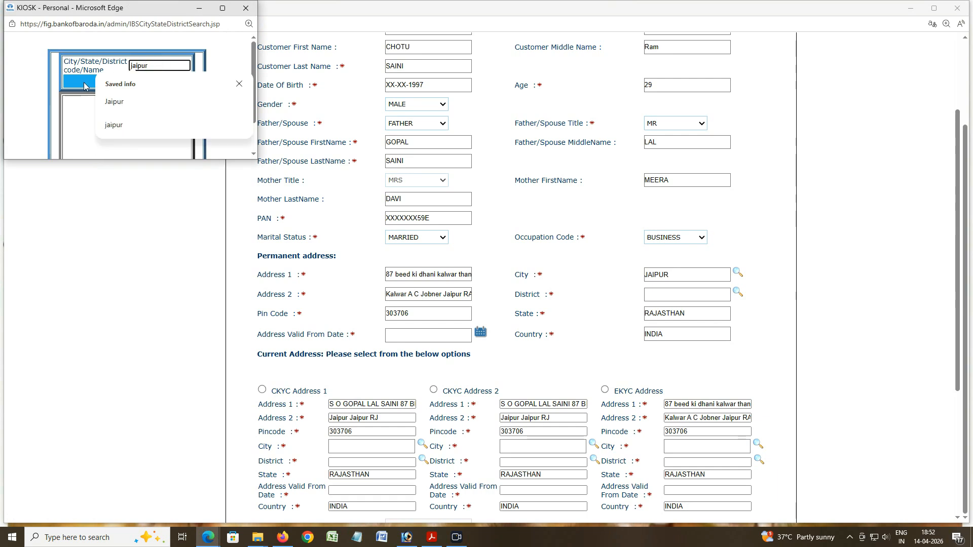
{"action": "left_click", "coordinate": [84, 86]}
{"action": "left_click", "coordinate": [128, 81]}
{"action": "scroll", "coordinate": [126, 101], "scroll_direction": "down", "scroll_amount": 1}
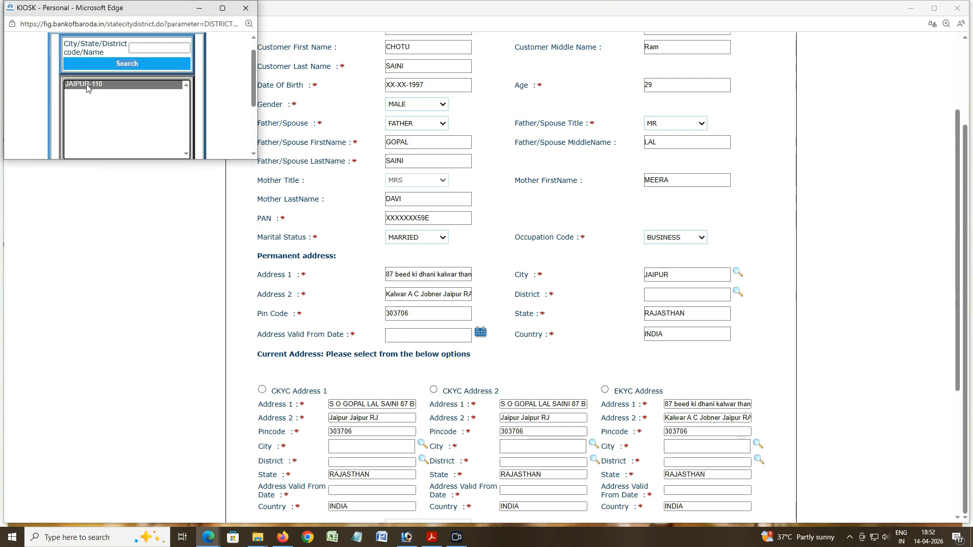
{"action": "left_click", "coordinate": [89, 87]}
{"action": "scroll", "coordinate": [491, 253], "scroll_direction": "down", "scroll_amount": 2}
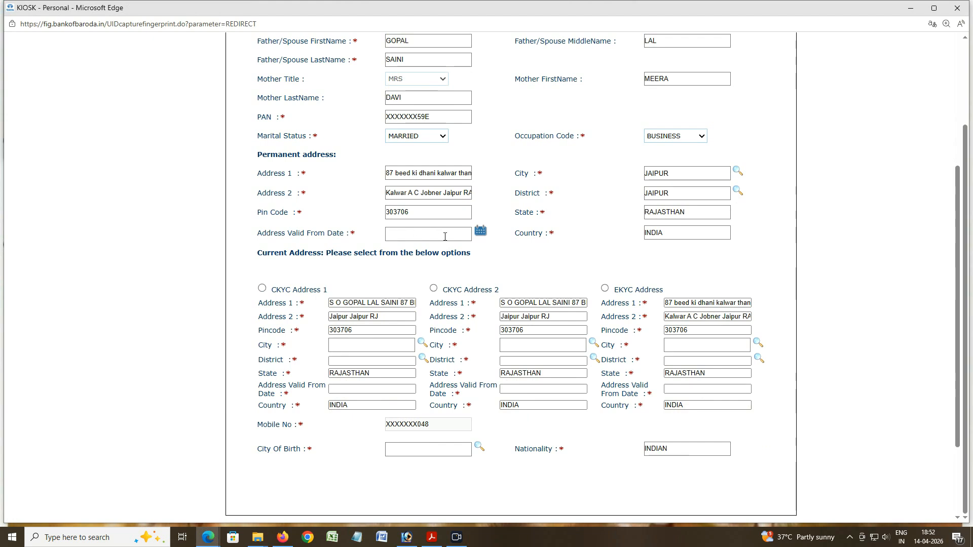
Step: Set the permanent Address Valid From date to 03-04-2002 in the calendar
{"action": "left_click", "coordinate": [481, 233]}
{"action": "left_click", "coordinate": [470, 169]}
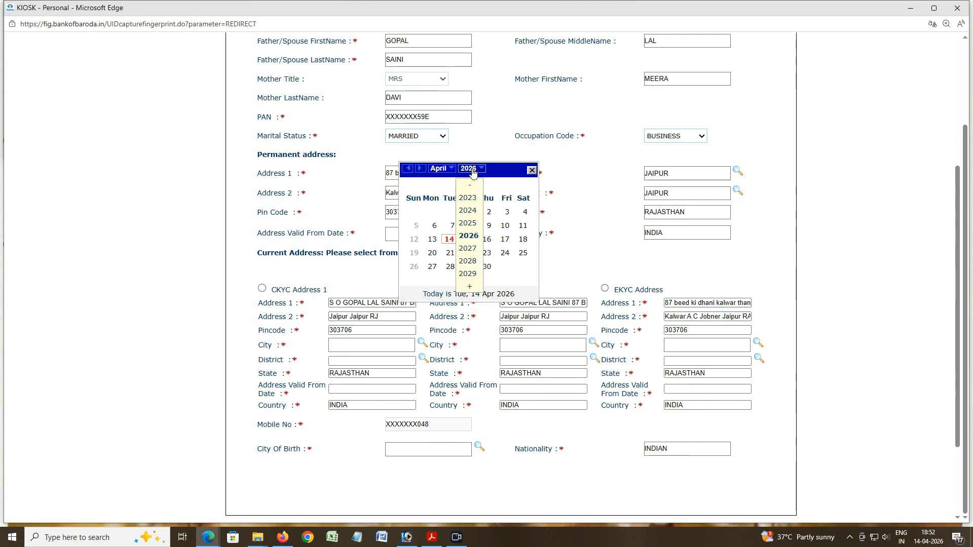
{"action": "left_click", "coordinate": [475, 185]}
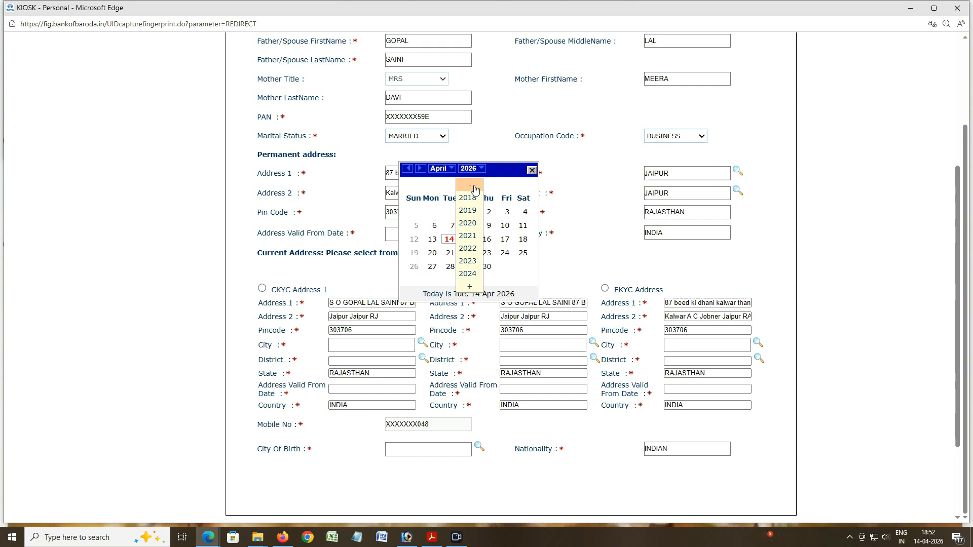
{"action": "left_click", "coordinate": [475, 187]}
{"action": "left_click", "coordinate": [476, 187]}
{"action": "left_click", "coordinate": [477, 188]}
{"action": "left_click", "coordinate": [477, 189]}
{"action": "left_click", "coordinate": [478, 189]}
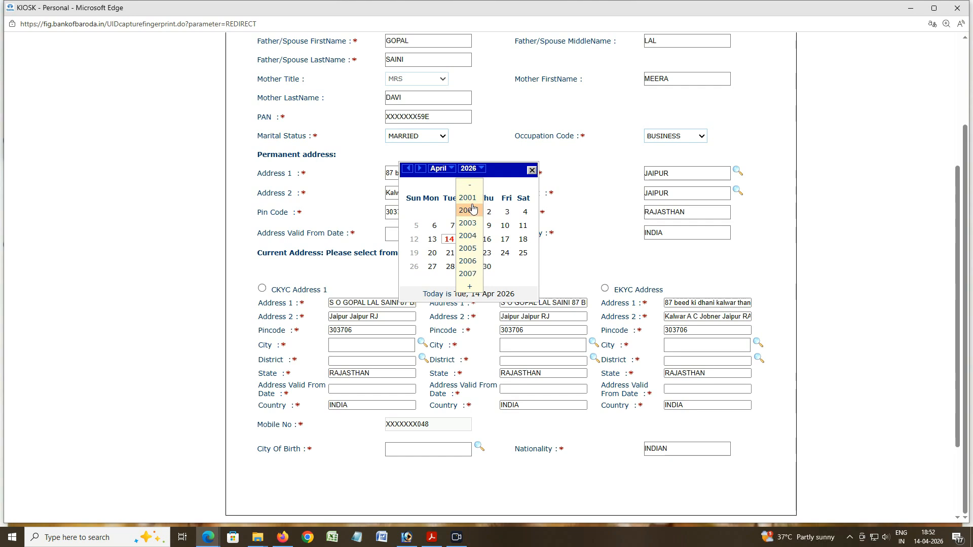
{"action": "left_click", "coordinate": [471, 211]}
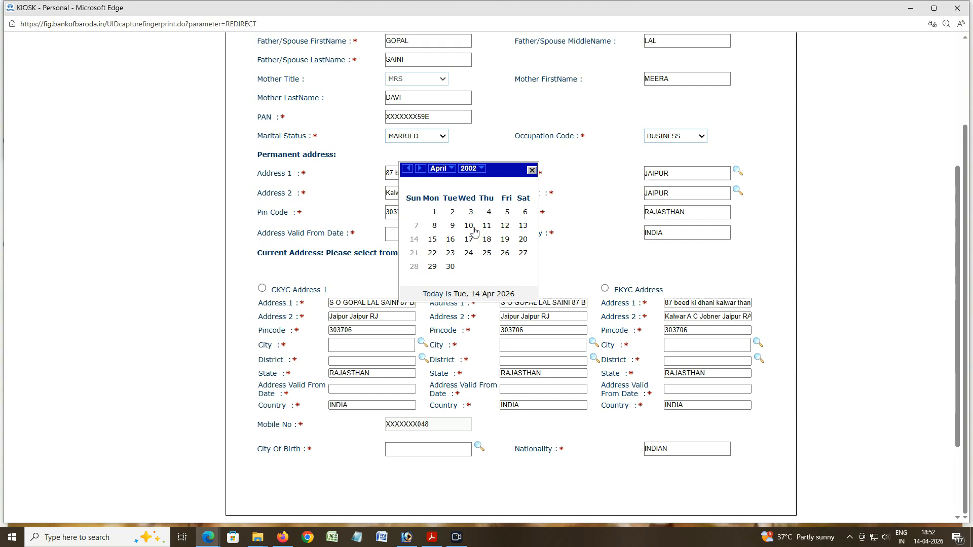
{"action": "left_click", "coordinate": [471, 213]}
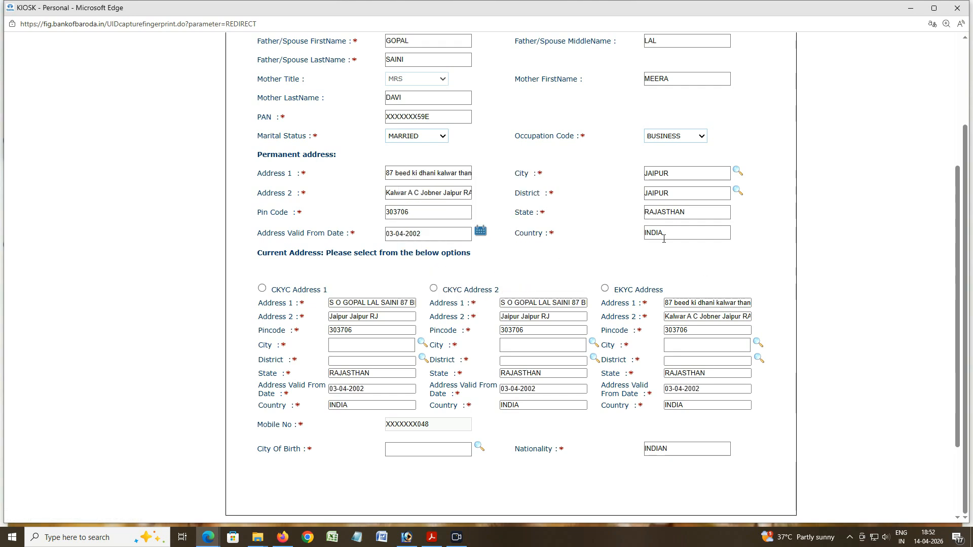
{"action": "scroll", "coordinate": [362, 312], "scroll_direction": "down", "scroll_amount": 2}
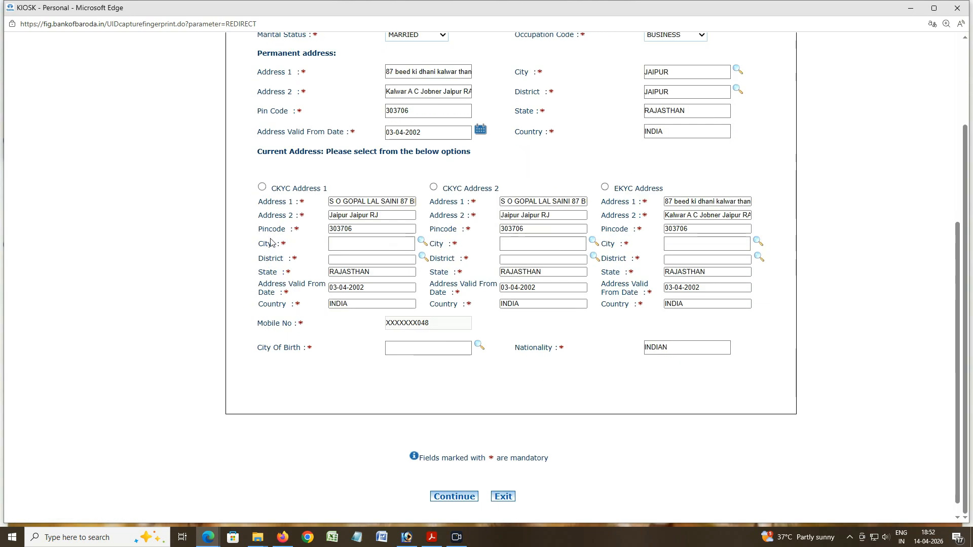
{"action": "left_click", "coordinate": [381, 218]}
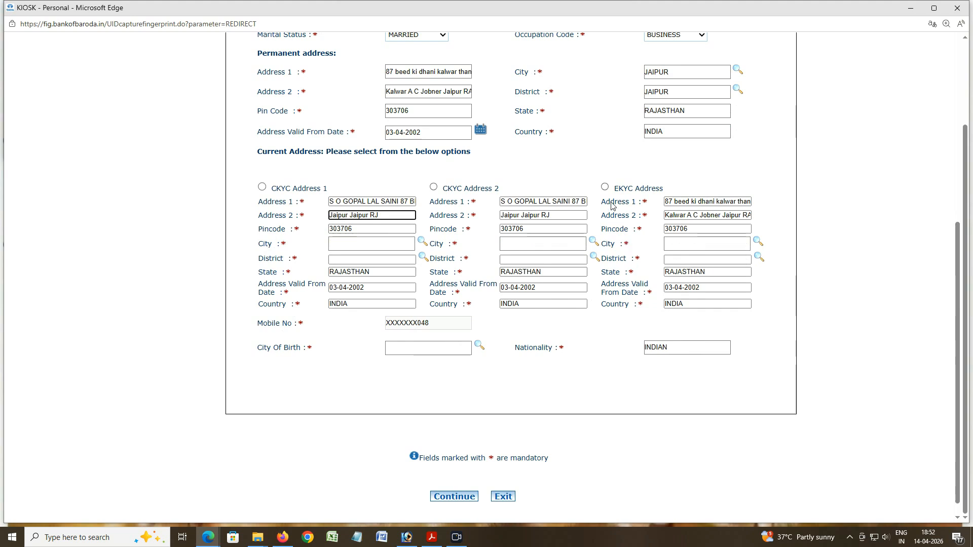
{"action": "left_click", "coordinate": [605, 187]}
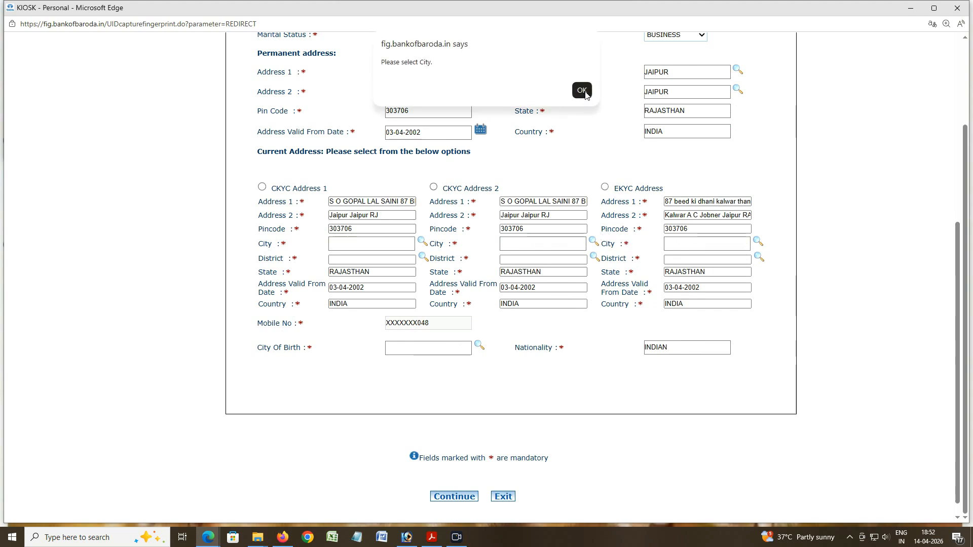
{"action": "left_click", "coordinate": [582, 92]}
{"action": "left_click", "coordinate": [581, 92]}
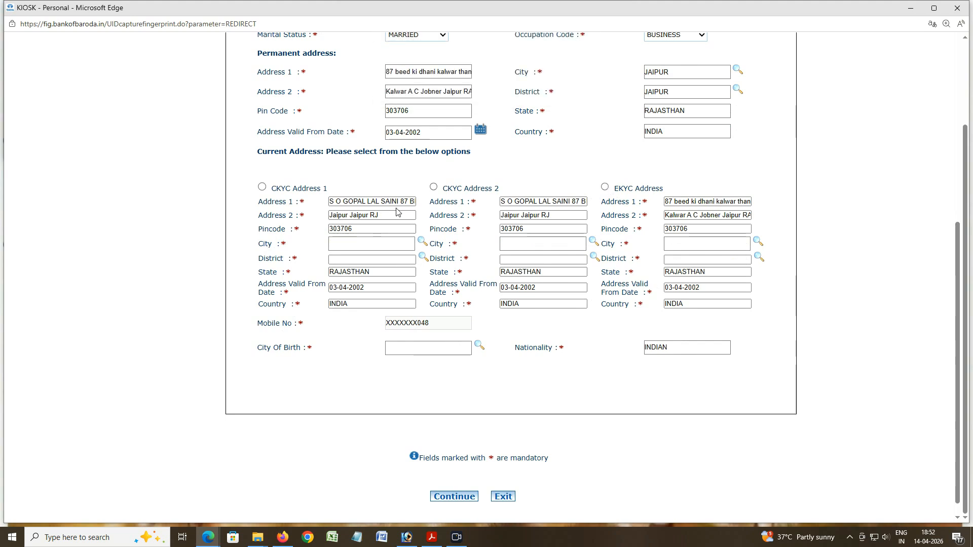
{"action": "left_click", "coordinate": [582, 92]}
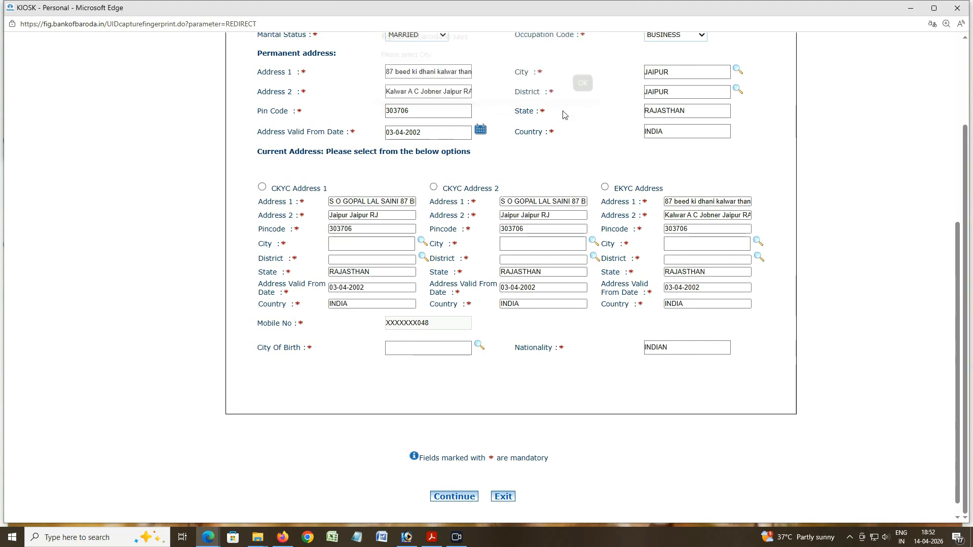
Step: Set the current-address City and District to JAIPUR through the magnifier searches
{"action": "left_click", "coordinate": [424, 244]}
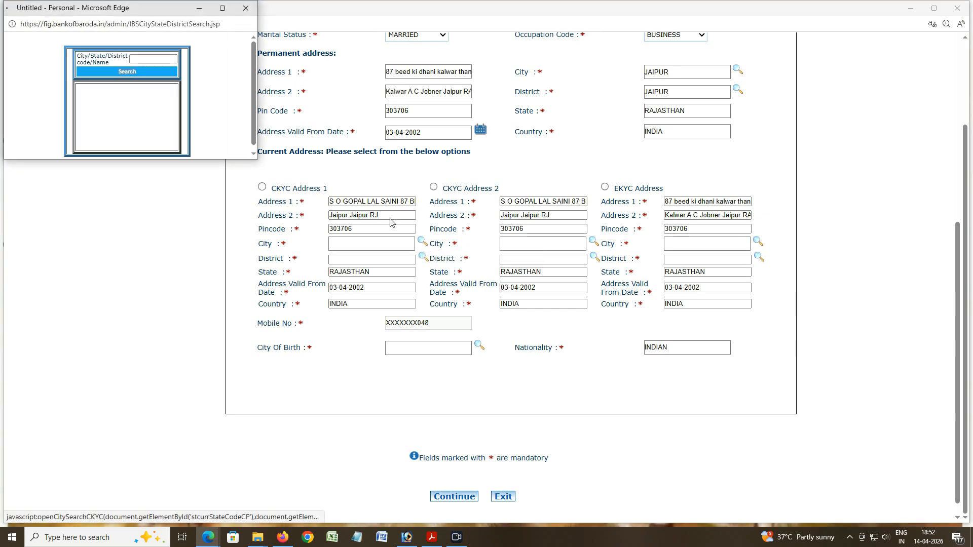
{"action": "left_click", "coordinate": [156, 65]}
{"action": "type", "text": "jaipur"}
{"action": "left_click", "coordinate": [130, 83]}
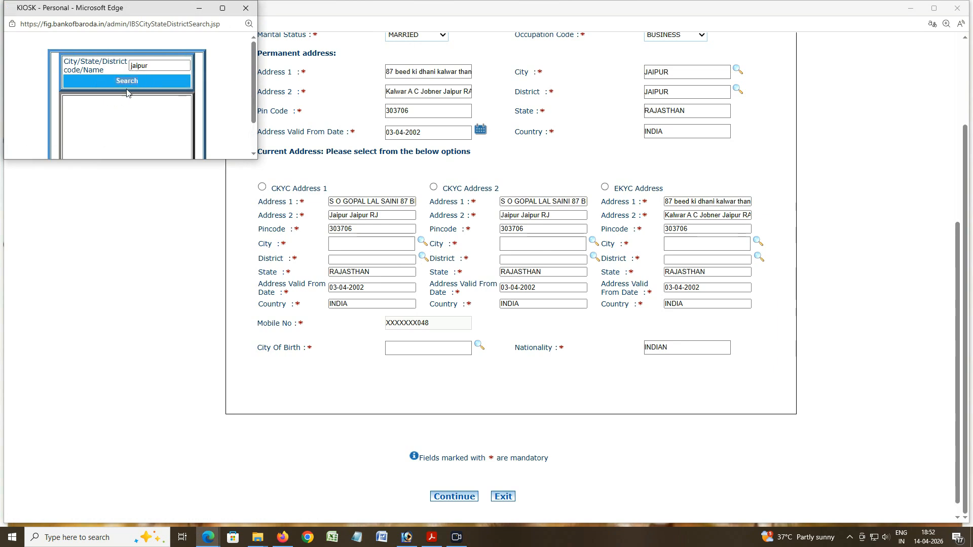
{"action": "double_click", "coordinate": [88, 83]}
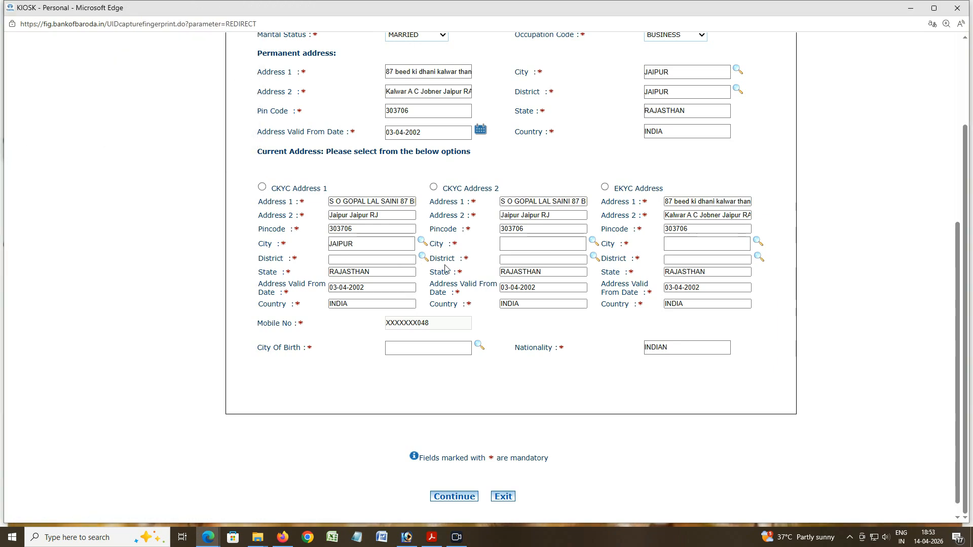
{"action": "left_click", "coordinate": [424, 258]}
{"action": "left_click", "coordinate": [147, 66]}
{"action": "type", "text": "jaipur"}
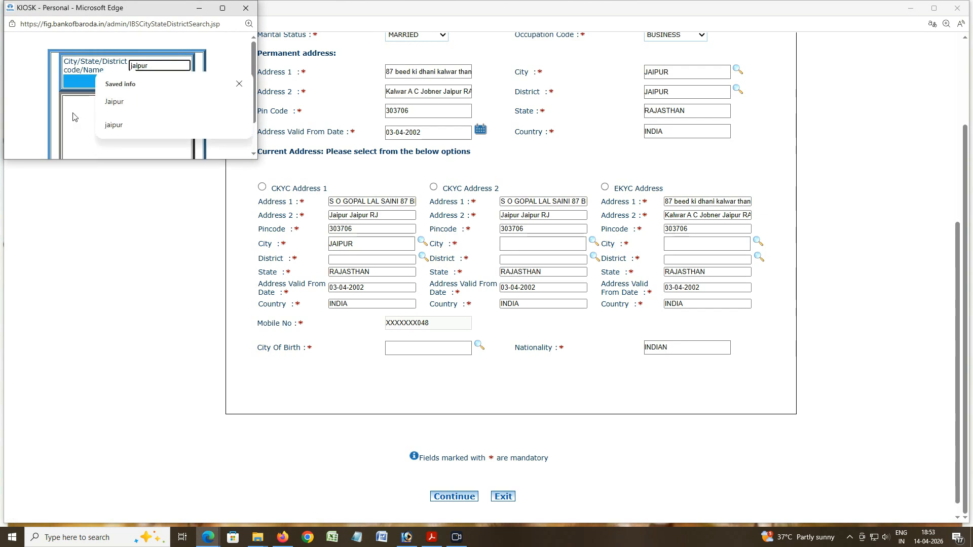
{"action": "left_click", "coordinate": [124, 82]}
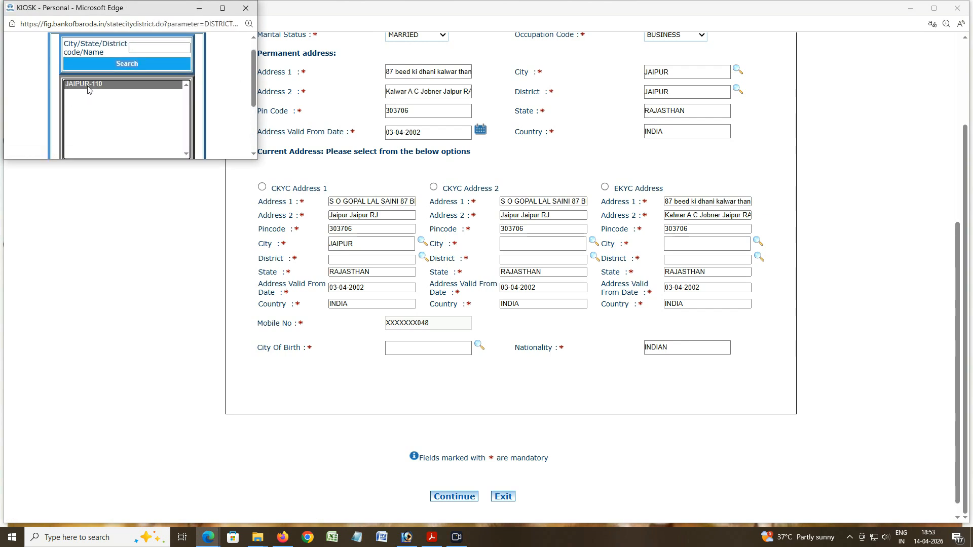
{"action": "double_click", "coordinate": [88, 84]}
Step: Choose CKYC Address 1, set City Of Birth to JAIPUR, and tick the self-declaration
{"action": "left_click", "coordinate": [262, 187]}
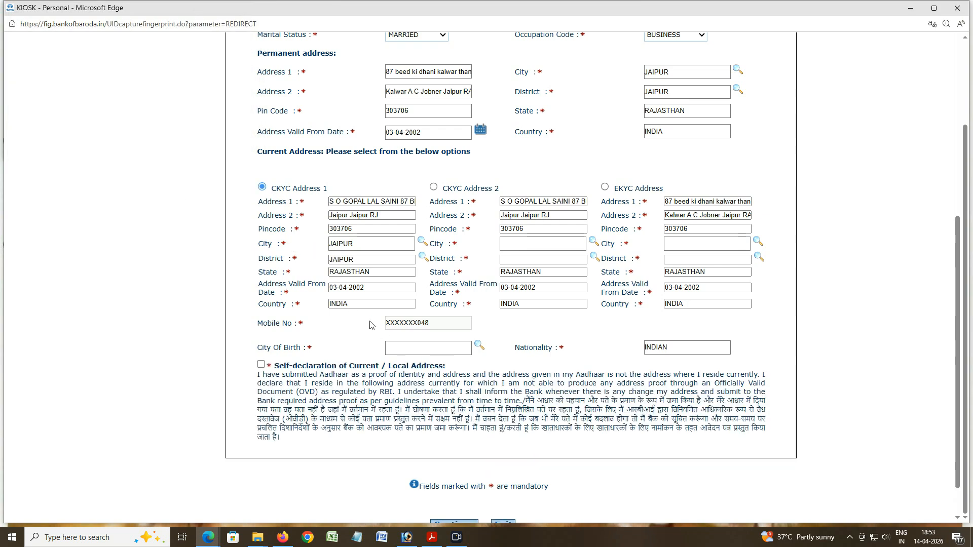
{"action": "left_click", "coordinate": [479, 345]}
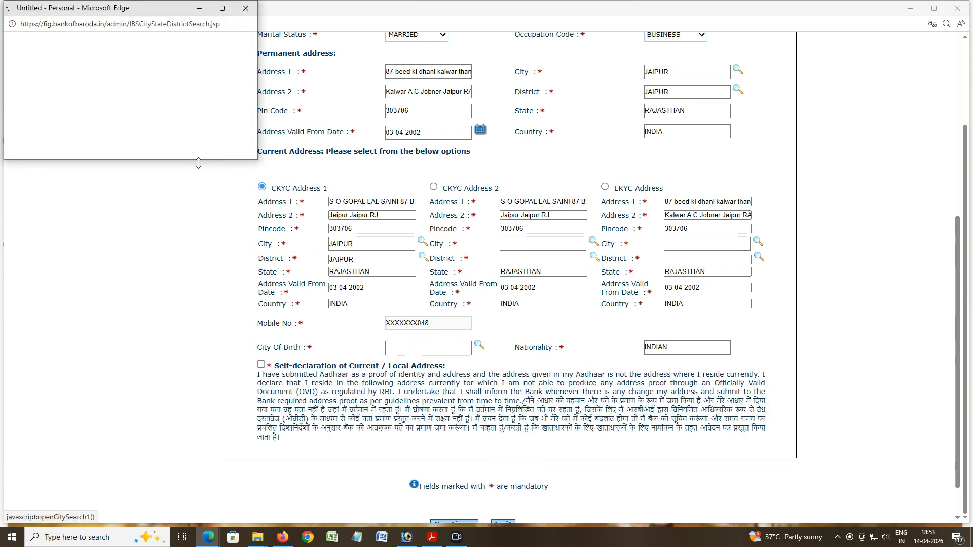
{"action": "left_click", "coordinate": [146, 65]}
{"action": "type", "text": "jaipur"}
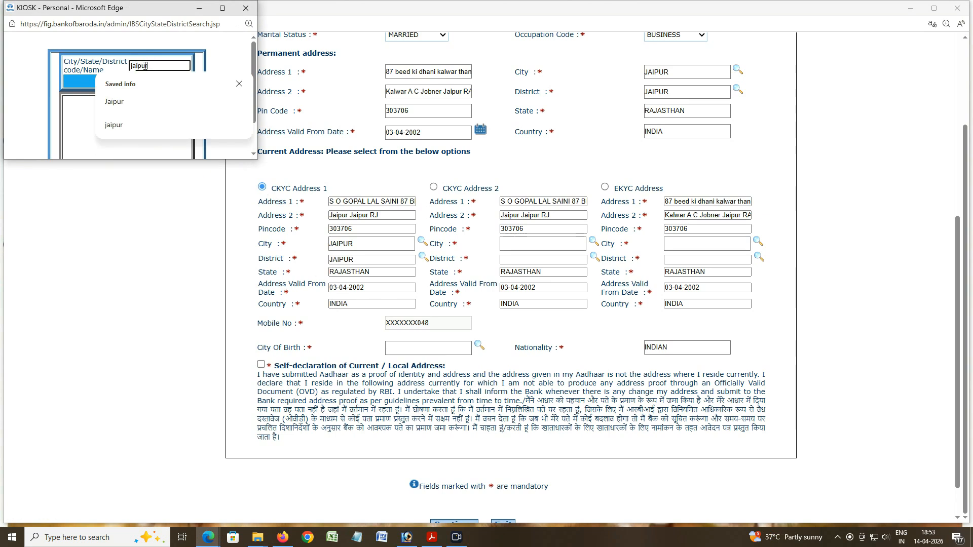
{"action": "left_click", "coordinate": [81, 86]}
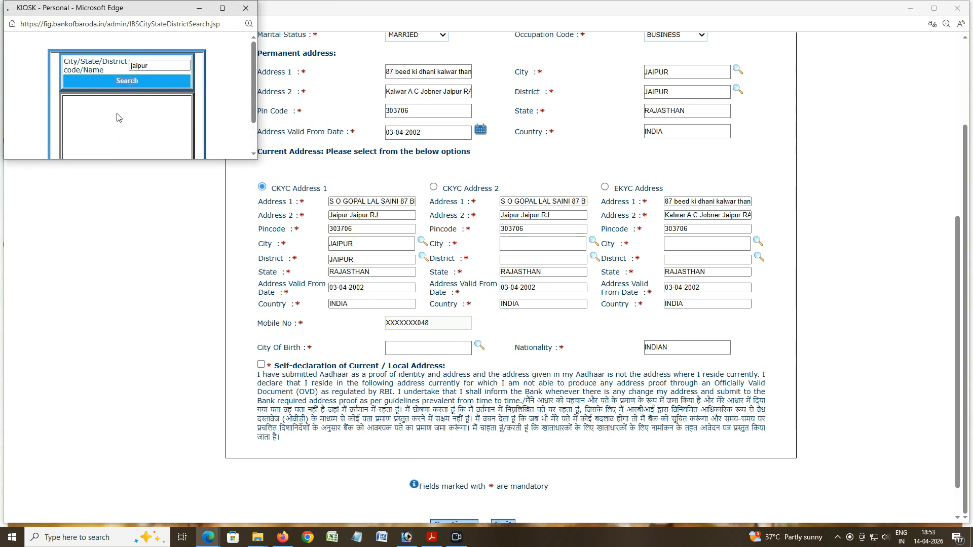
{"action": "left_click", "coordinate": [86, 87]}
{"action": "left_click", "coordinate": [261, 365]}
{"action": "scroll", "coordinate": [372, 318], "scroll_direction": "up", "scroll_amount": 7}
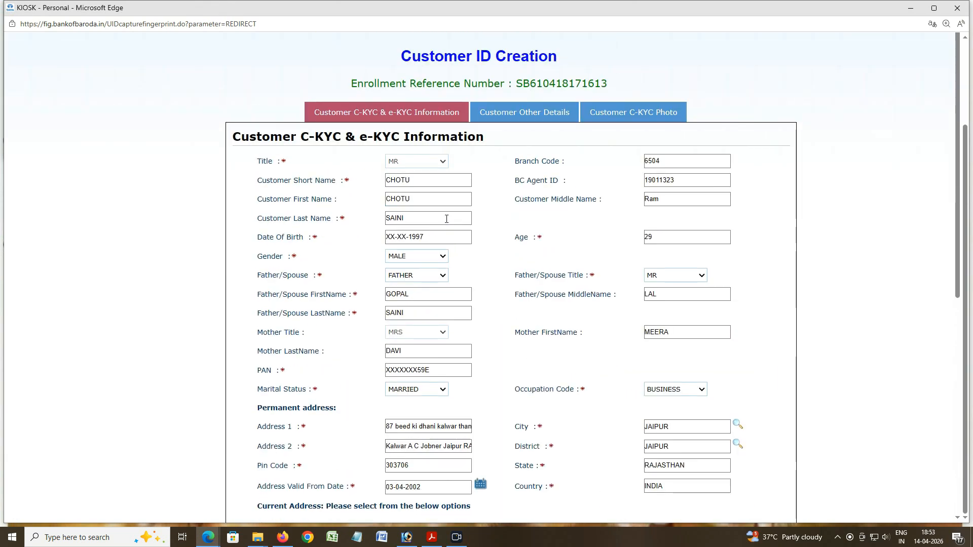
Step: Set Disability NO, Customer Type BUSINESS UNITS, Community HINDU, Caste OBC, Constitution PROFESSIONAL
{"action": "left_click", "coordinate": [509, 115]}
{"action": "left_click", "coordinate": [454, 179]}
{"action": "left_click", "coordinate": [431, 219]}
{"action": "left_click", "coordinate": [451, 198]}
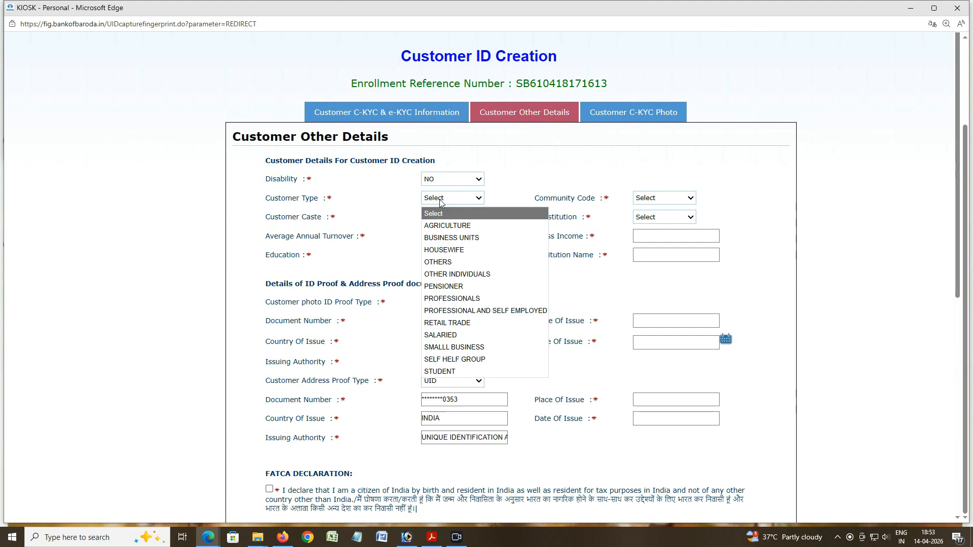
{"action": "left_click", "coordinate": [451, 238]}
{"action": "left_click", "coordinate": [653, 198]}
{"action": "left_click", "coordinate": [653, 208]}
{"action": "left_click", "coordinate": [462, 217]}
{"action": "left_click", "coordinate": [448, 246]}
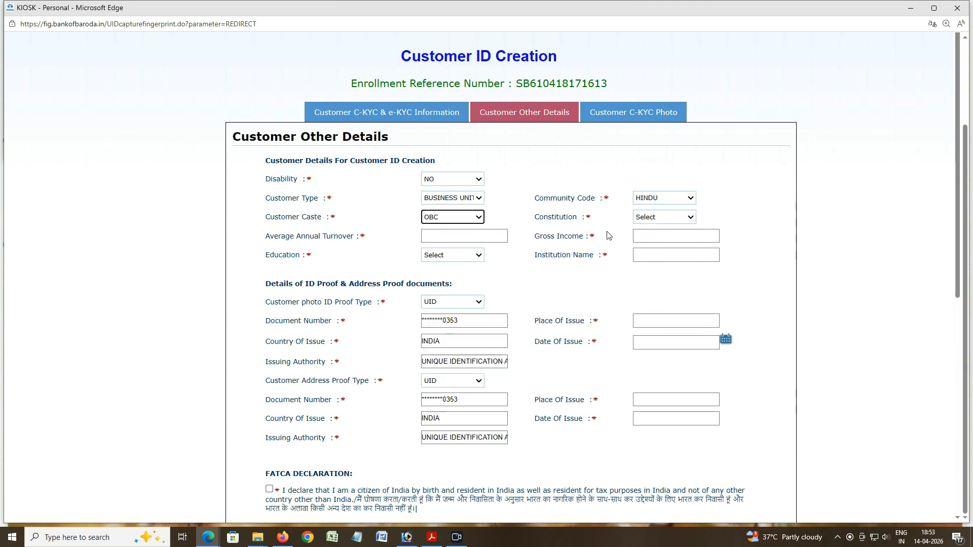
{"action": "left_click", "coordinate": [668, 218]}
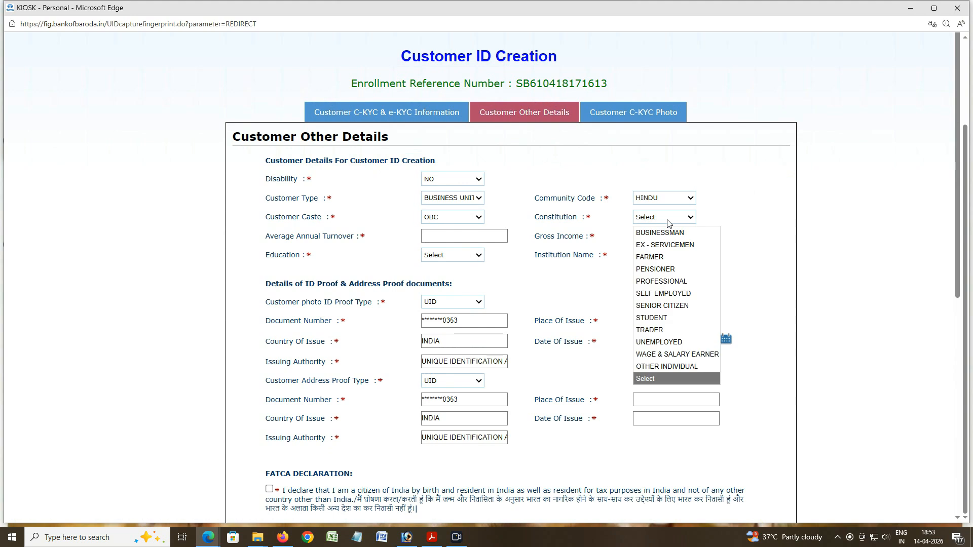
{"action": "left_click", "coordinate": [663, 282]}
Step: Enter turnover 180000 and gross income 150000, choose Graduate, and institution UNIRAJ JAIPUR
{"action": "left_click", "coordinate": [465, 237]}
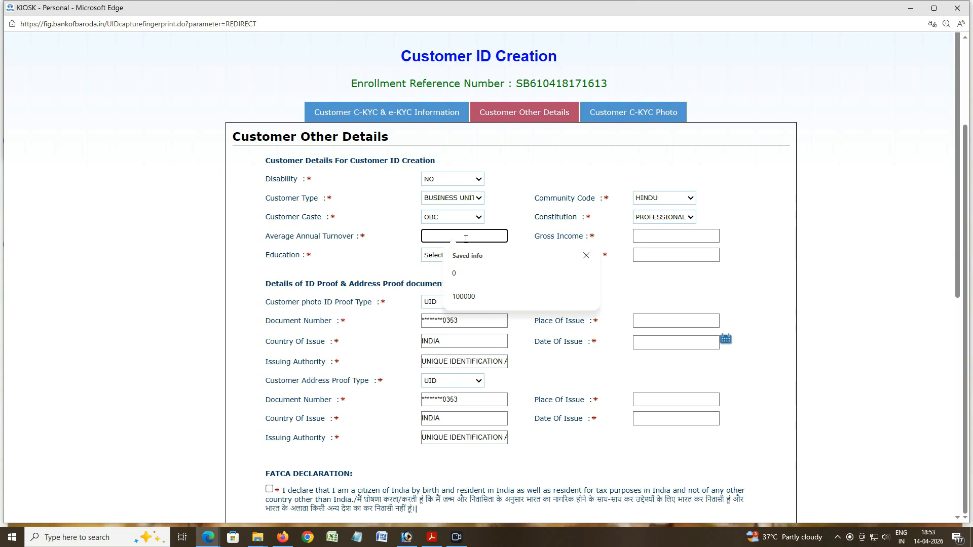
{"action": "type", "text": "180000"}
{"action": "left_click", "coordinate": [646, 234]}
{"action": "type", "text": "150000"}
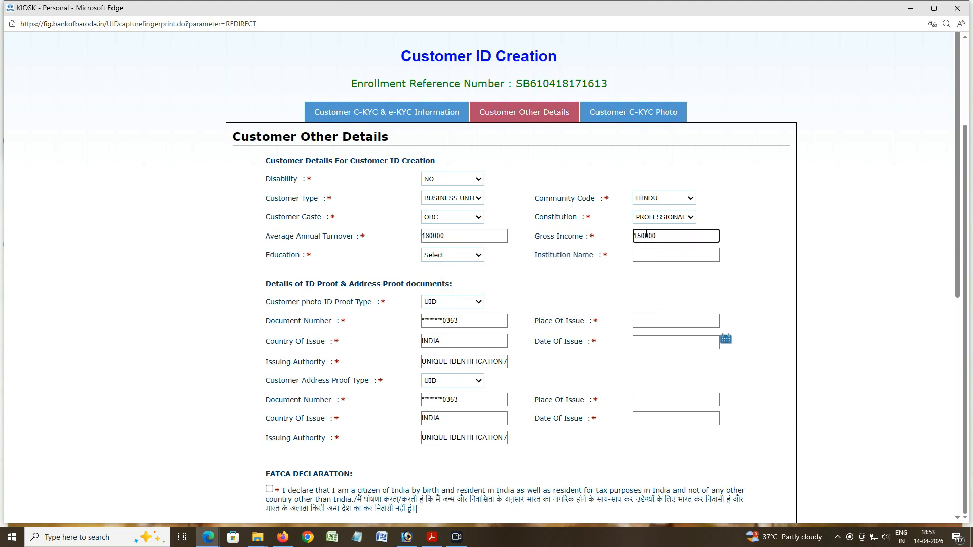
{"action": "left_click", "coordinate": [475, 257]}
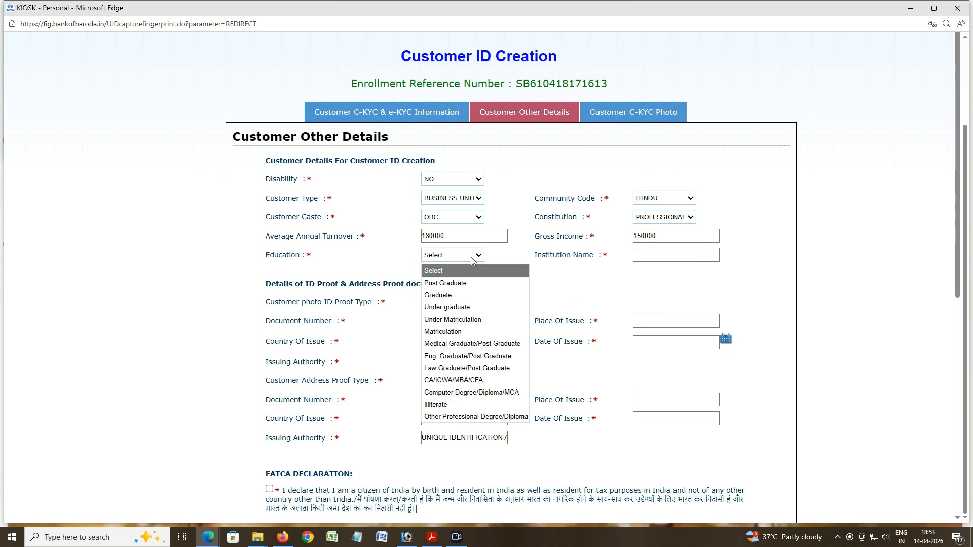
{"action": "left_click", "coordinate": [444, 296]}
{"action": "left_click", "coordinate": [653, 257]}
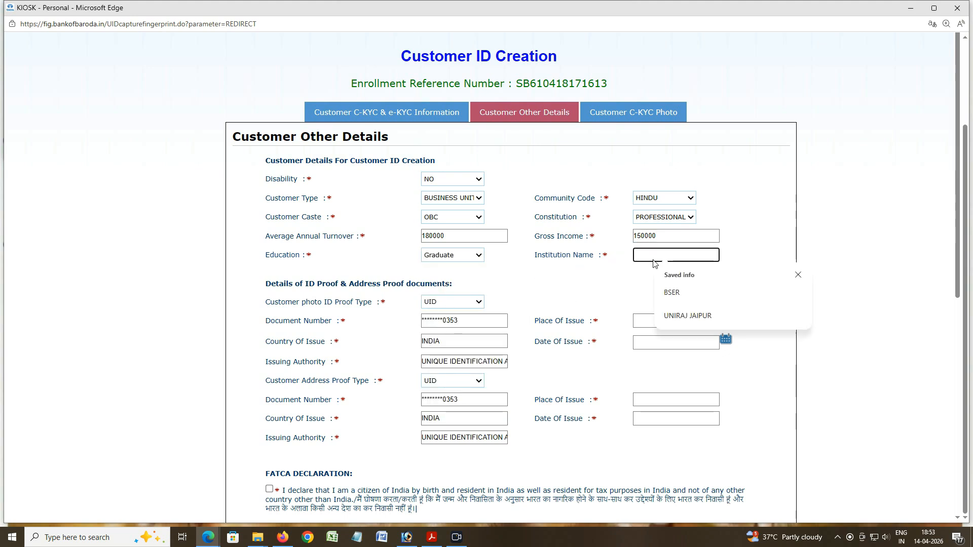
{"action": "type", "text": "UNIRAJ"}
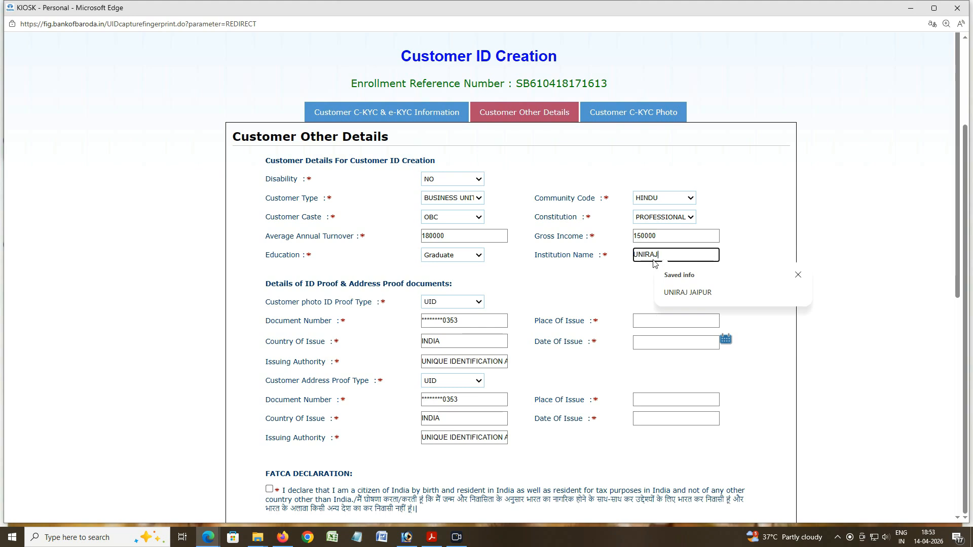
{"action": "left_click", "coordinate": [674, 293]}
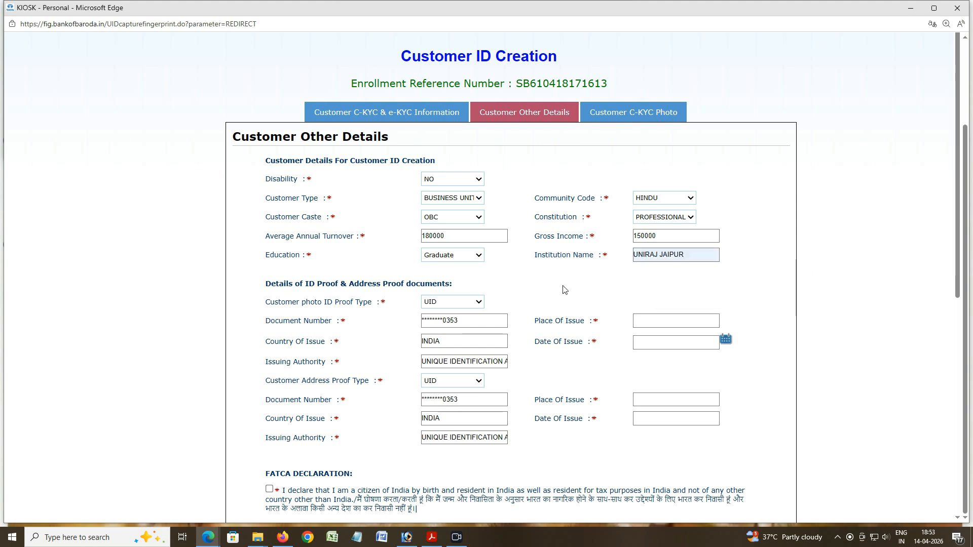
{"action": "scroll", "coordinate": [570, 299], "scroll_direction": "down", "scroll_amount": 2}
Step: Set place of issue to JAIPUR and the Date Of Issue to 01-04-2014
{"action": "left_click", "coordinate": [661, 225]}
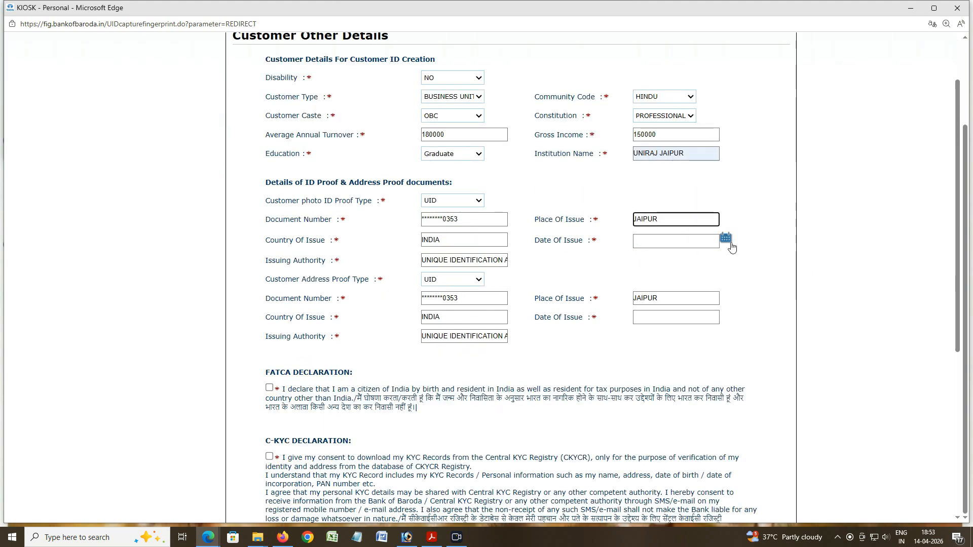
{"action": "left_click", "coordinate": [726, 238]}
{"action": "left_click", "coordinate": [715, 176]}
{"action": "left_click", "coordinate": [715, 193]}
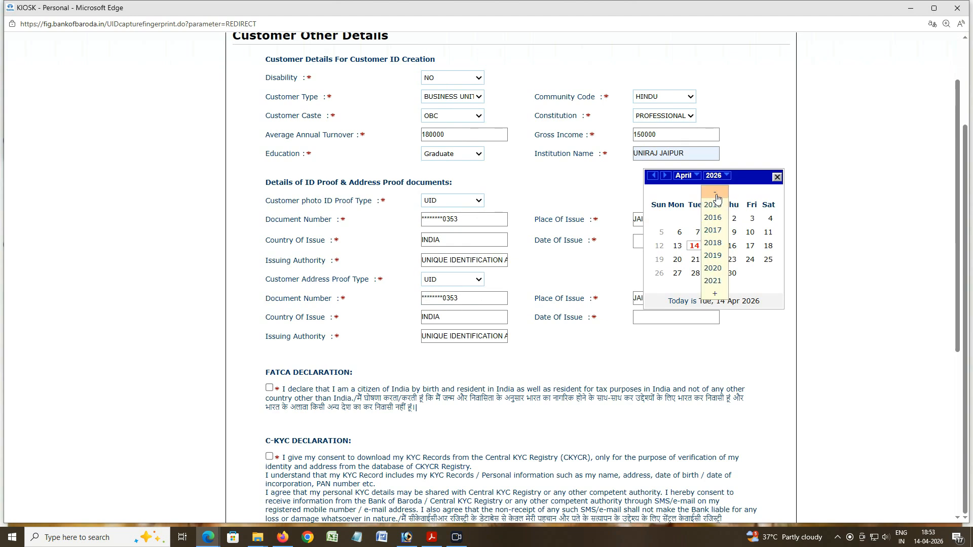
{"action": "left_click", "coordinate": [712, 218]}
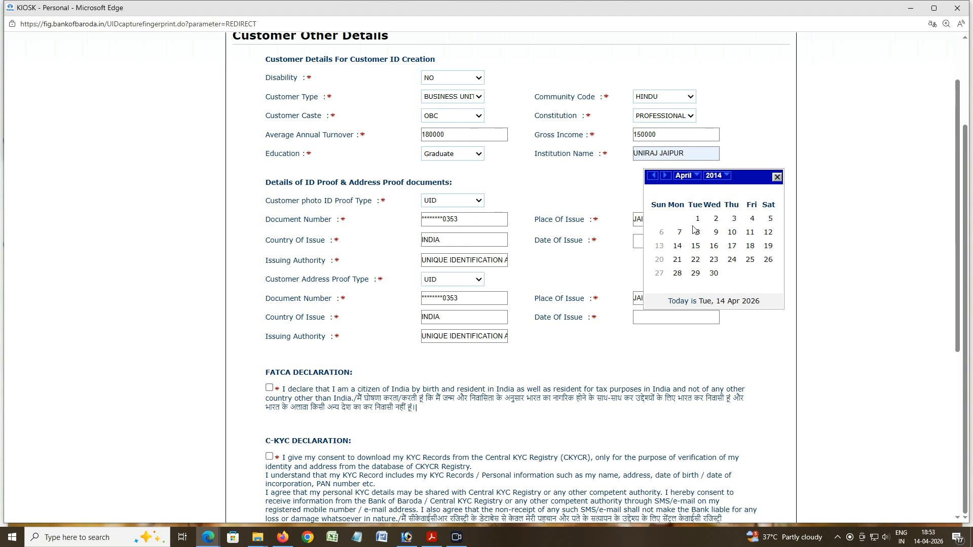
{"action": "left_click", "coordinate": [695, 218]}
{"action": "scroll", "coordinate": [603, 301], "scroll_direction": "down", "scroll_amount": 2}
Step: Accept the FATCA and C-KYC declarations and continue to account number generation
{"action": "left_click", "coordinate": [269, 287]}
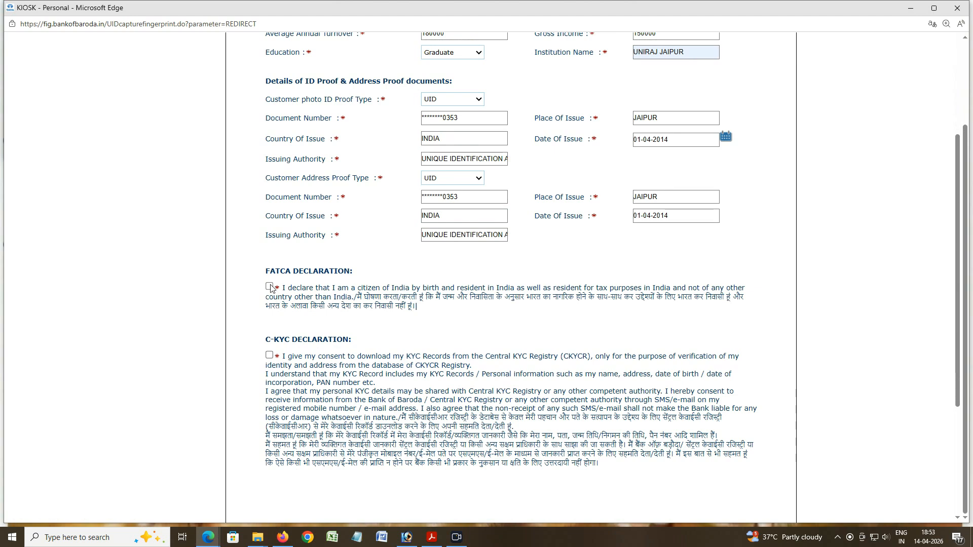
{"action": "left_click", "coordinate": [269, 355]}
{"action": "scroll", "coordinate": [342, 370], "scroll_direction": "down", "scroll_amount": 4}
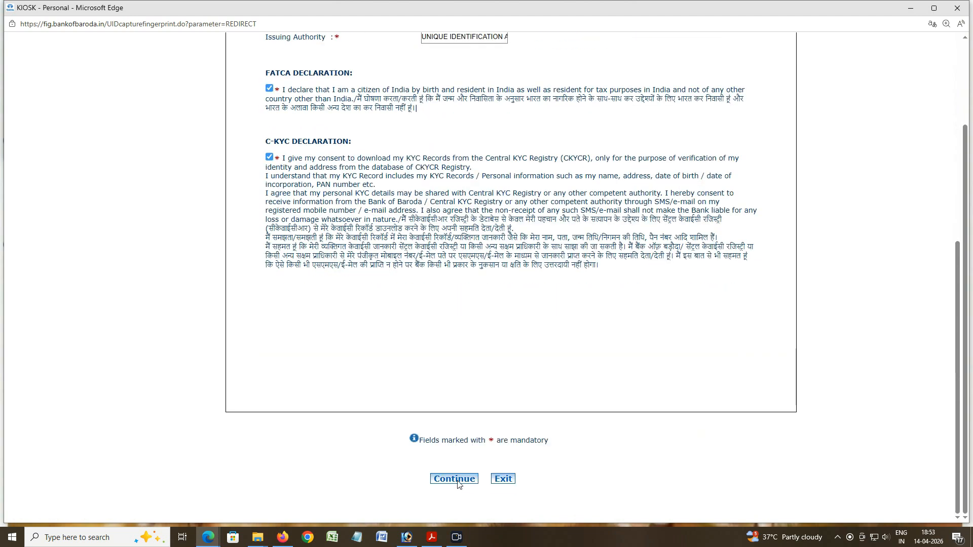
{"action": "left_click", "coordinate": [457, 479]}
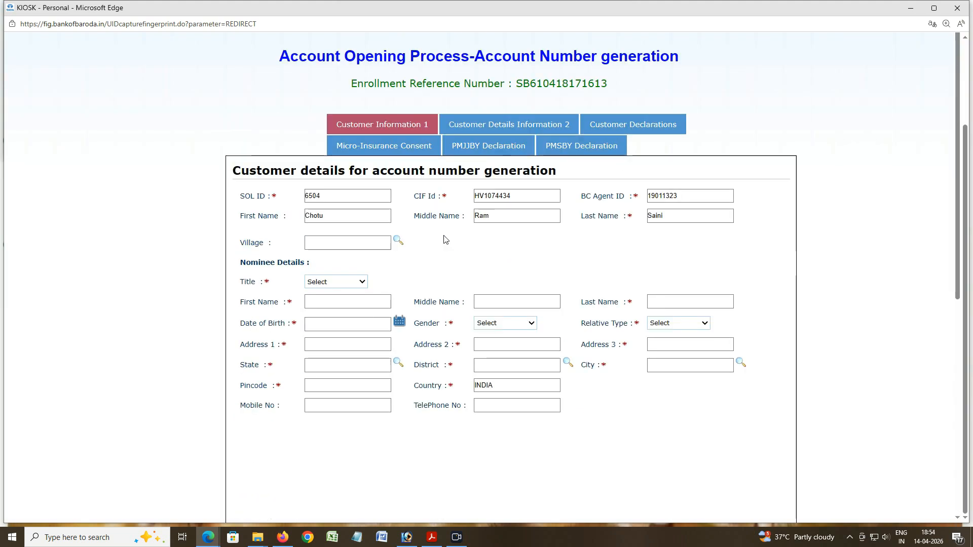
{"action": "left_click", "coordinate": [546, 110]}
{"action": "left_click", "coordinate": [398, 241]}
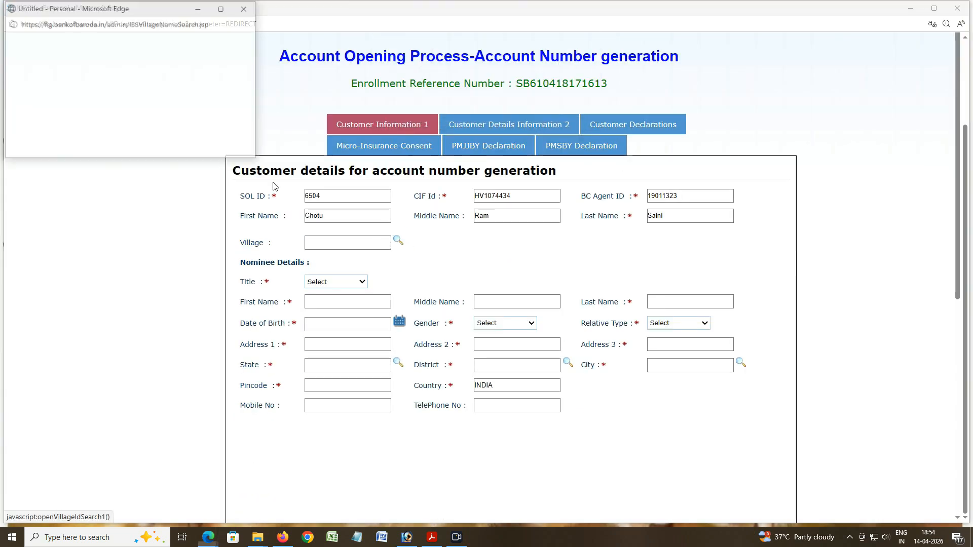
{"action": "left_click", "coordinate": [150, 64]}
{"action": "type", "text": "kal"}
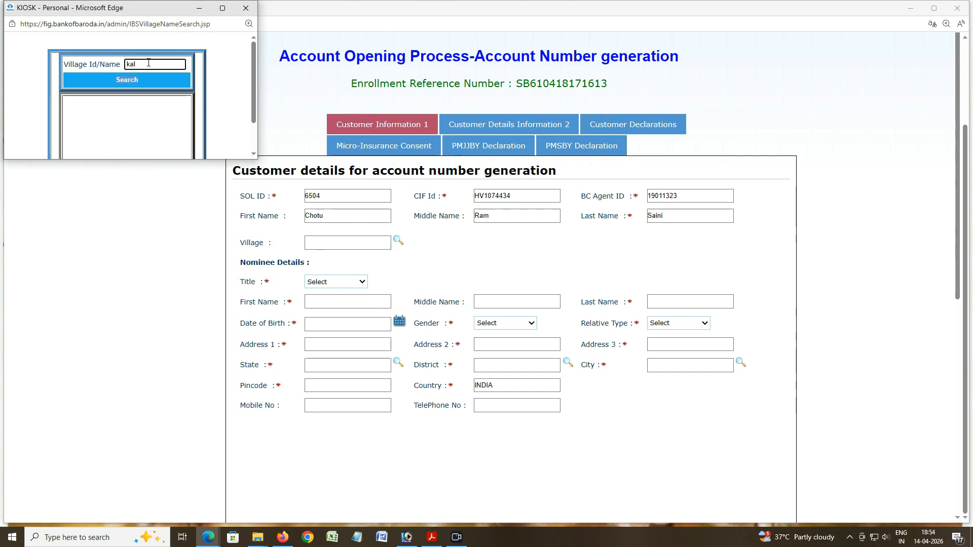
{"action": "left_click", "coordinate": [127, 81]}
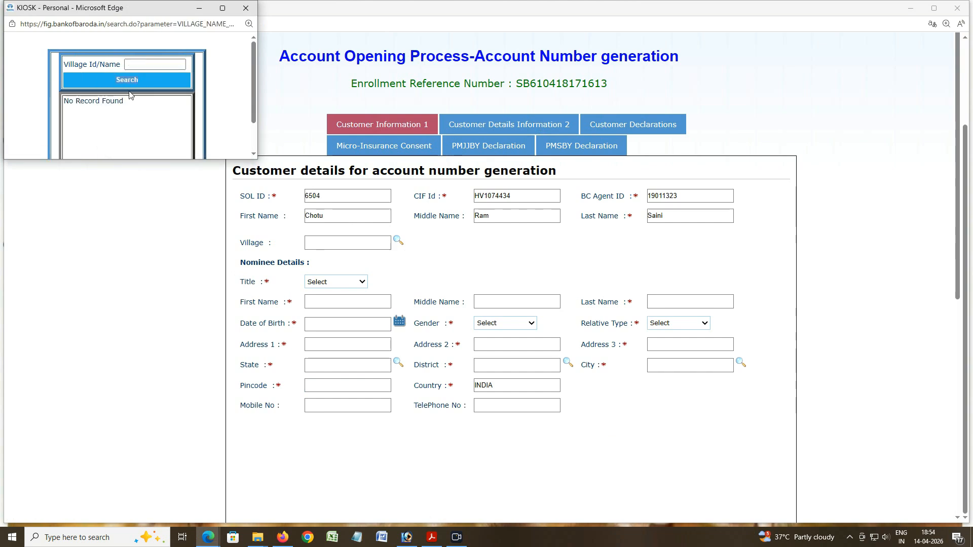
{"action": "left_click", "coordinate": [132, 64]}
{"action": "left_click", "coordinate": [131, 79]}
{"action": "left_click", "coordinate": [146, 66]}
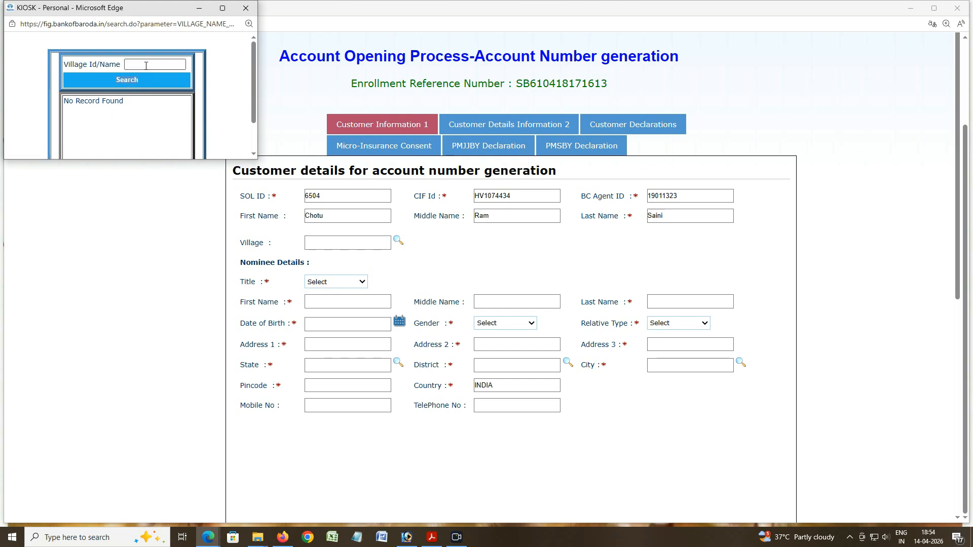
{"action": "left_click", "coordinate": [145, 66]}
{"action": "type", "text": "h"}
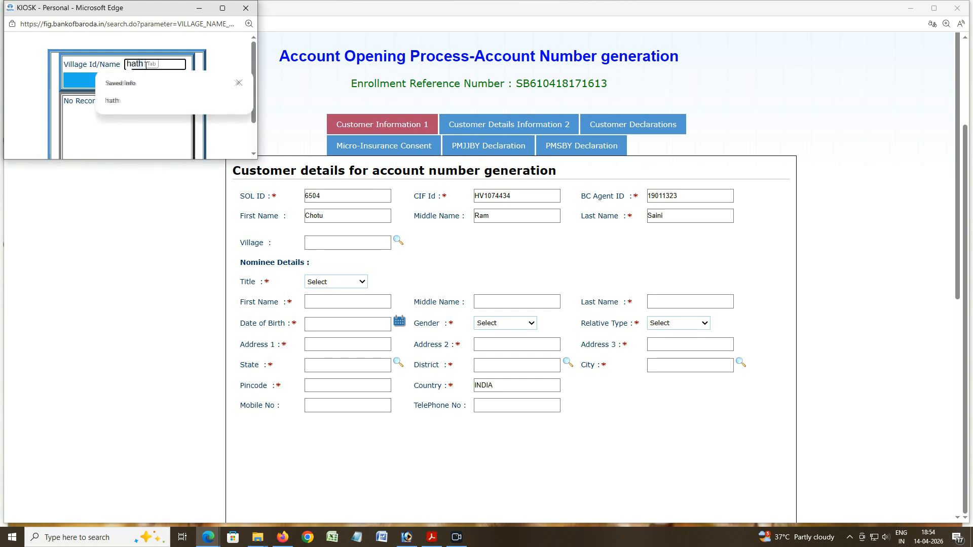
{"action": "type", "text": "athod"}
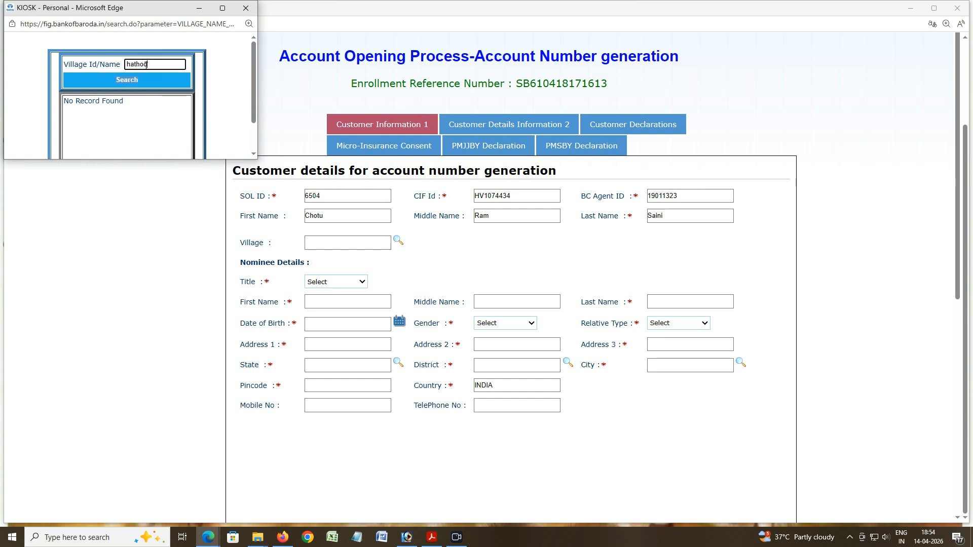
{"action": "left_click", "coordinate": [138, 79]}
{"action": "left_click", "coordinate": [137, 64]}
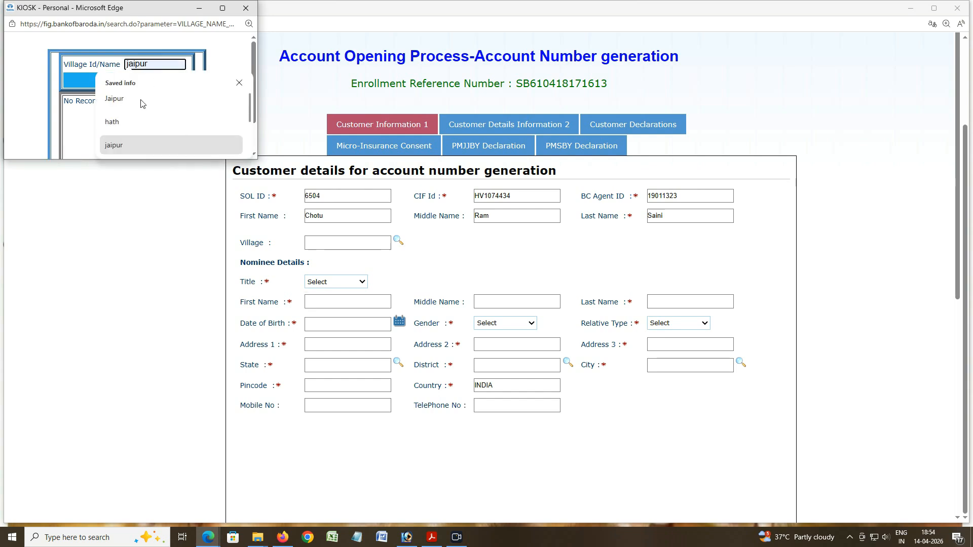
{"action": "left_click", "coordinate": [140, 101]}
{"action": "left_click", "coordinate": [132, 83]}
{"action": "left_click", "coordinate": [141, 65]}
{"action": "type", "text": "hat"}
{"action": "left_click", "coordinate": [124, 81]}
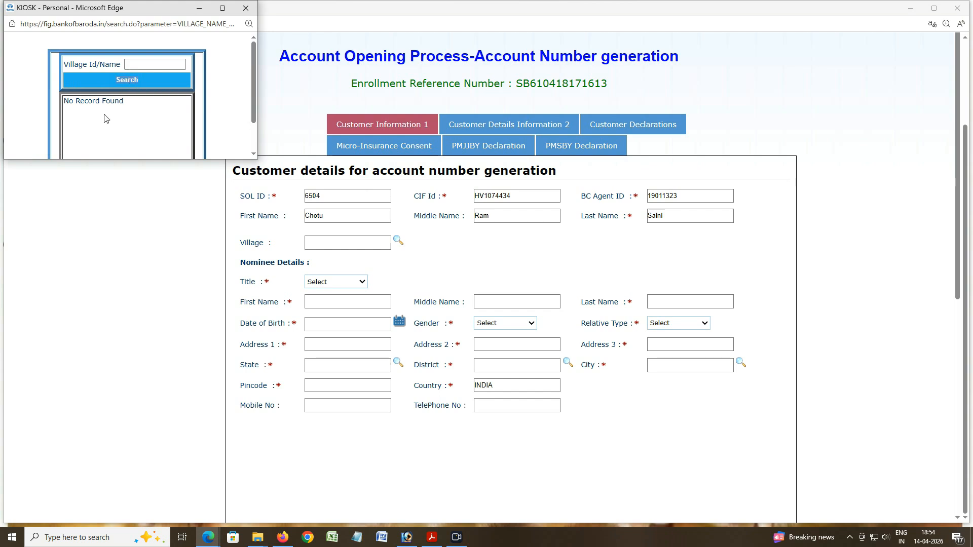
{"action": "left_click", "coordinate": [137, 68]}
{"action": "type", "text": "hathod"}
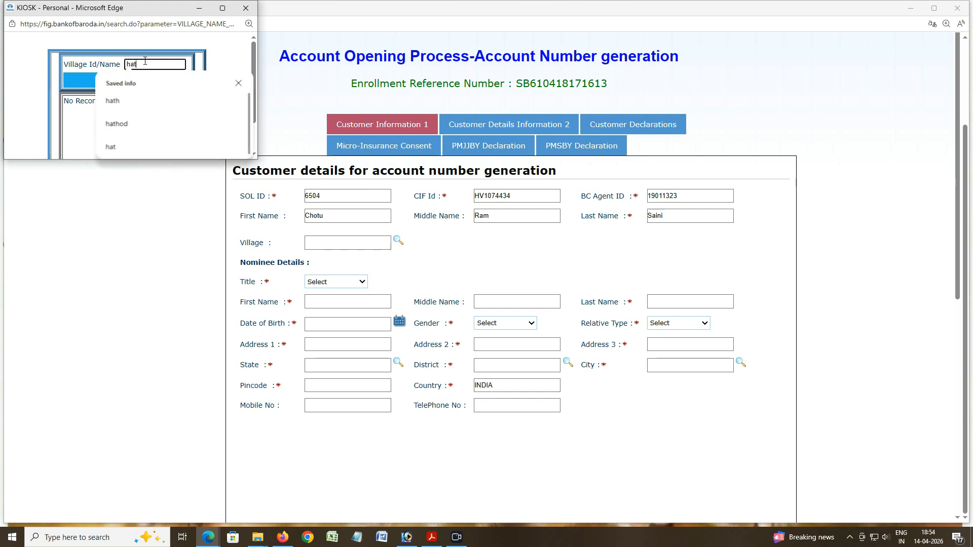
{"action": "left_click", "coordinate": [116, 124]}
{"action": "left_click", "coordinate": [126, 80]}
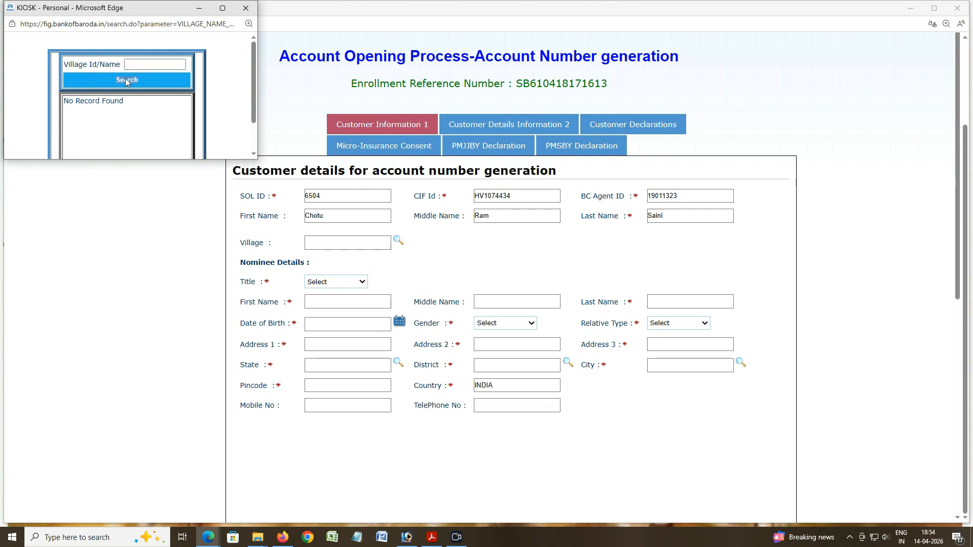
{"action": "left_click", "coordinate": [245, 9]}
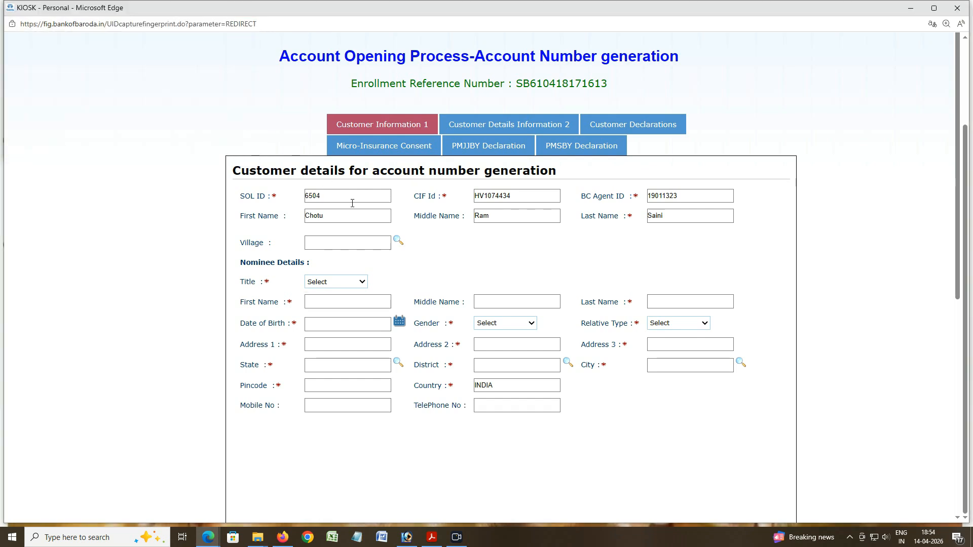
{"action": "left_click", "coordinate": [398, 239]}
{"action": "left_click", "coordinate": [168, 64]}
{"action": "type", "text": "hath"}
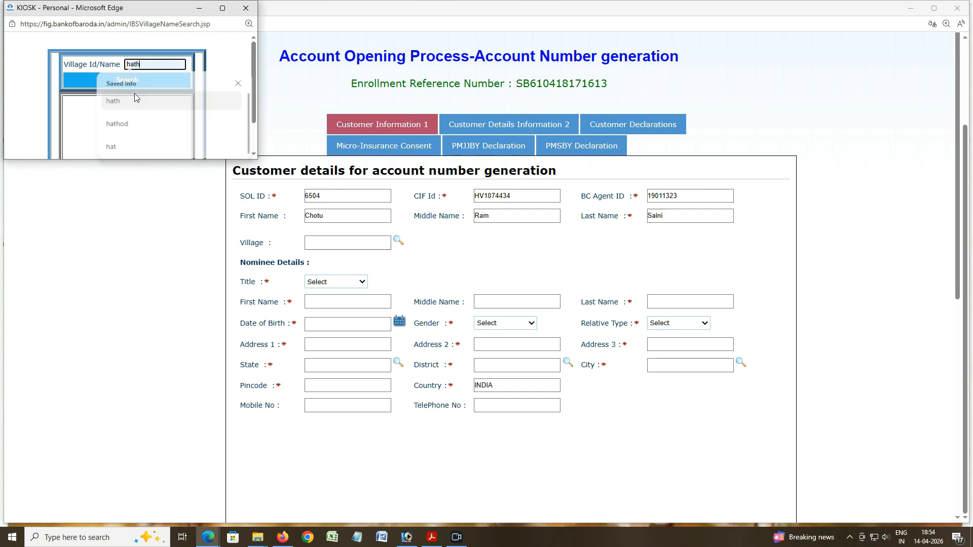
{"action": "left_click", "coordinate": [126, 80]}
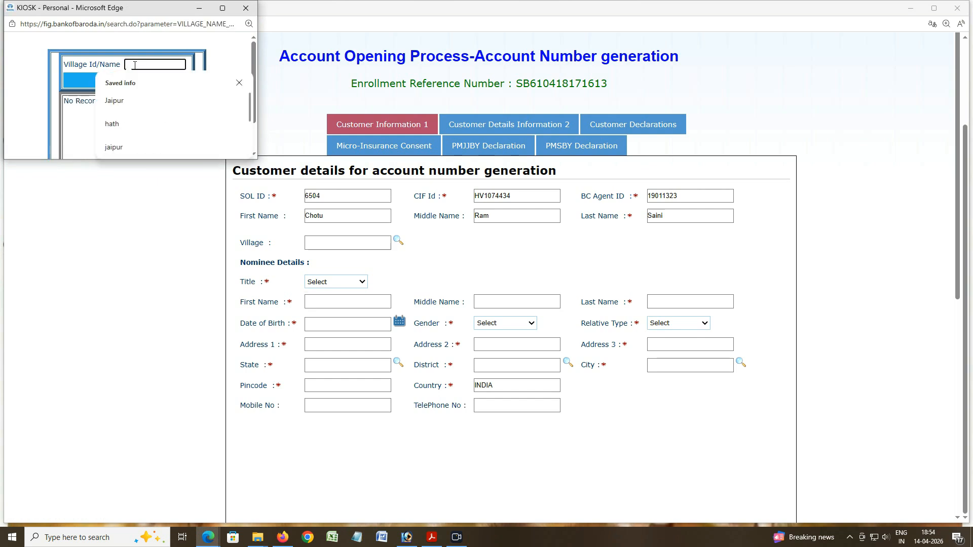
{"action": "type", "text": "kalwar"}
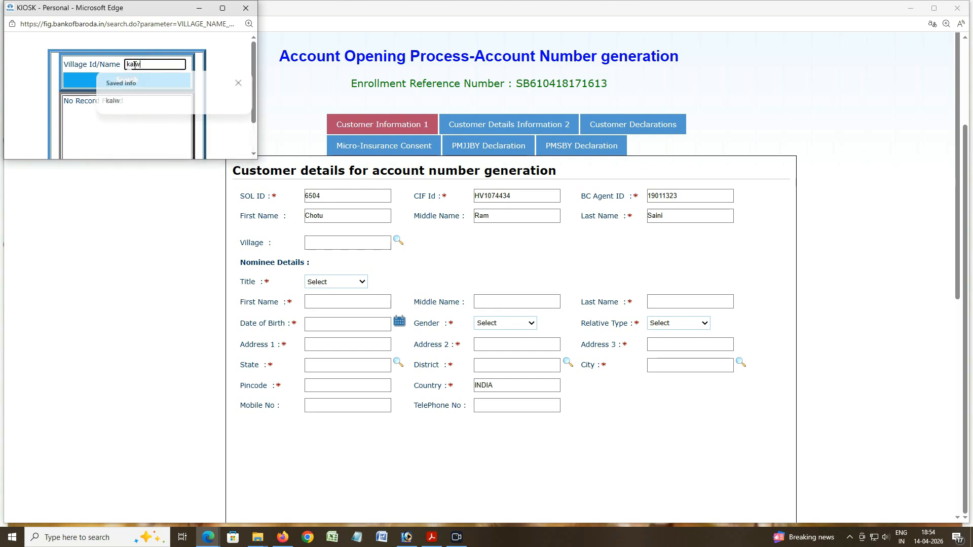
{"action": "left_click", "coordinate": [142, 76]}
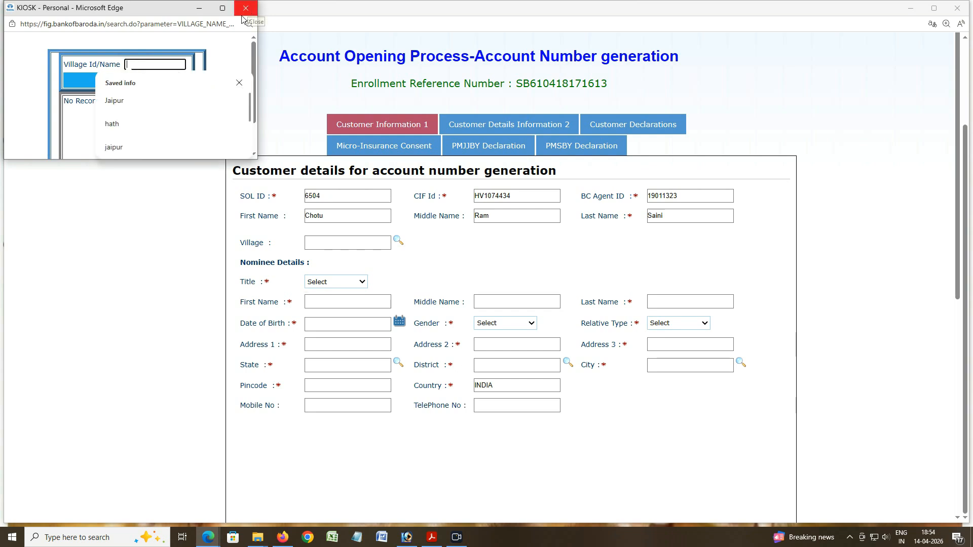
{"action": "left_click", "coordinate": [150, 181]}
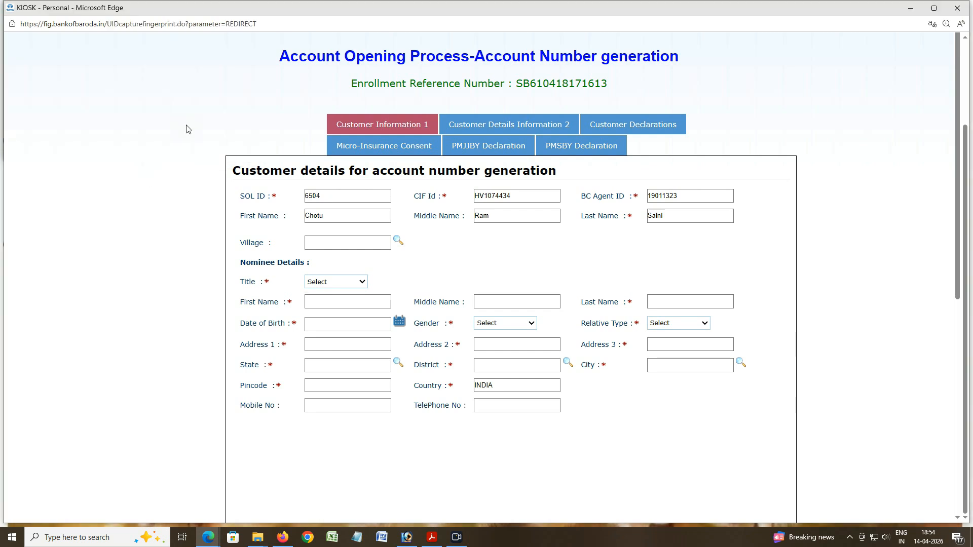
{"action": "left_click", "coordinate": [398, 242]}
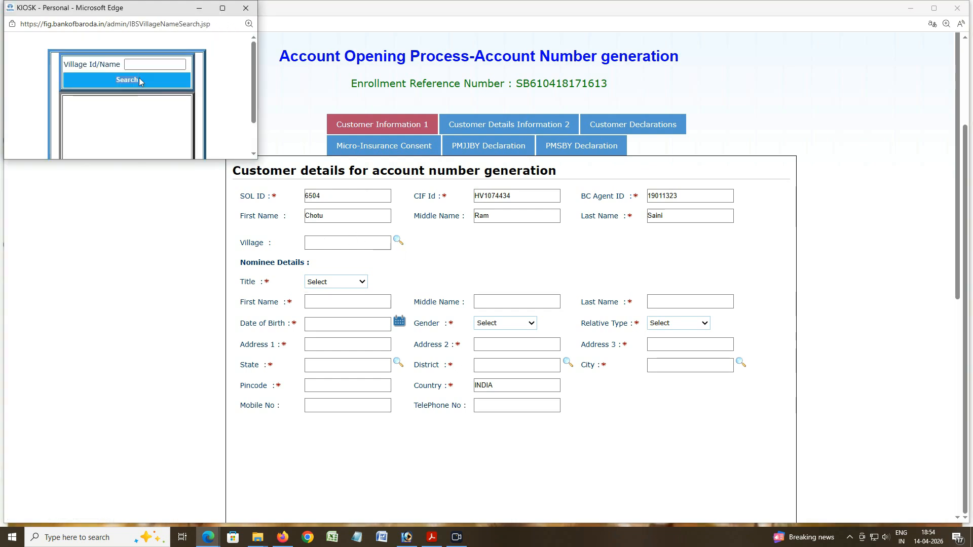
{"action": "left_click", "coordinate": [139, 65]}
{"action": "type", "text": "peer"}
{"action": "left_click", "coordinate": [124, 81]}
{"action": "left_click", "coordinate": [132, 66]}
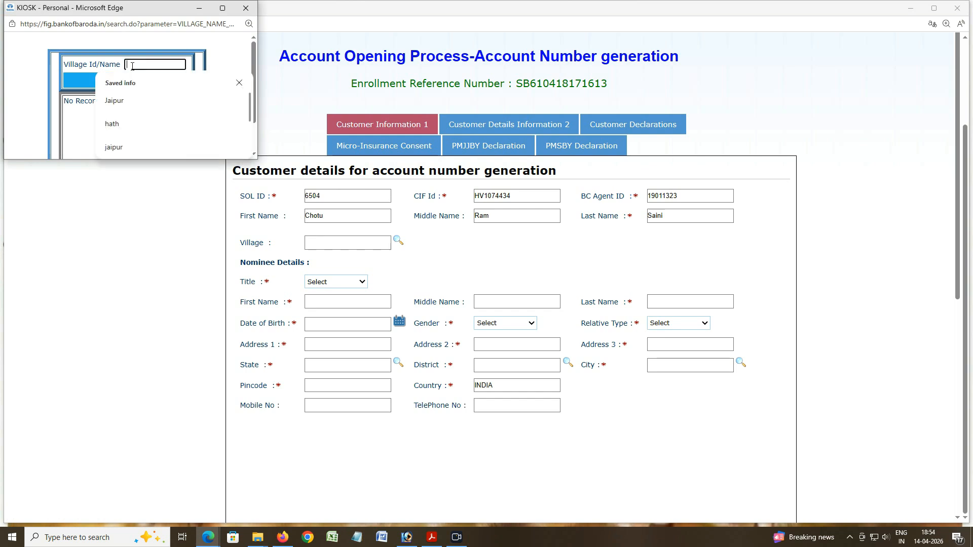
{"action": "left_click", "coordinate": [246, 7]}
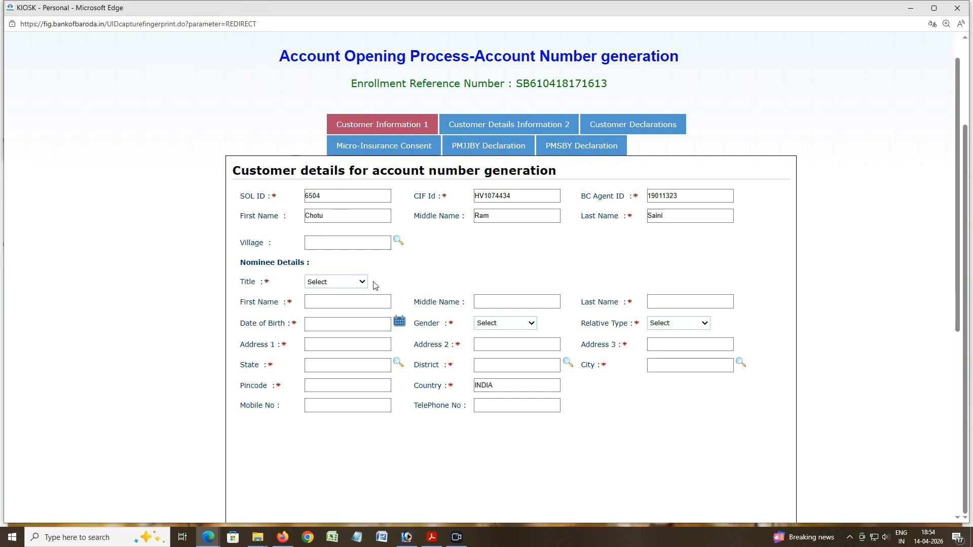
{"action": "scroll", "coordinate": [328, 216], "scroll_direction": "down", "scroll_amount": 3}
Step: Set the nominee title to MR and enter the nominee's first and last names
{"action": "left_click", "coordinate": [327, 131]}
{"action": "left_click", "coordinate": [320, 157]}
{"action": "left_click", "coordinate": [326, 150]}
{"action": "type", "text": "Pa"}
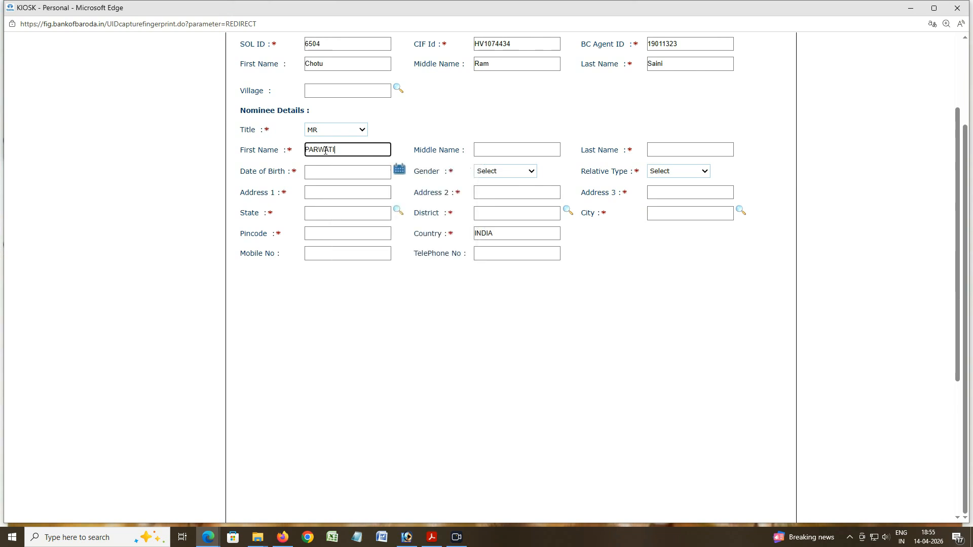
{"action": "left_click", "coordinate": [667, 149]}
{"action": "type", "text": "SAINI"}
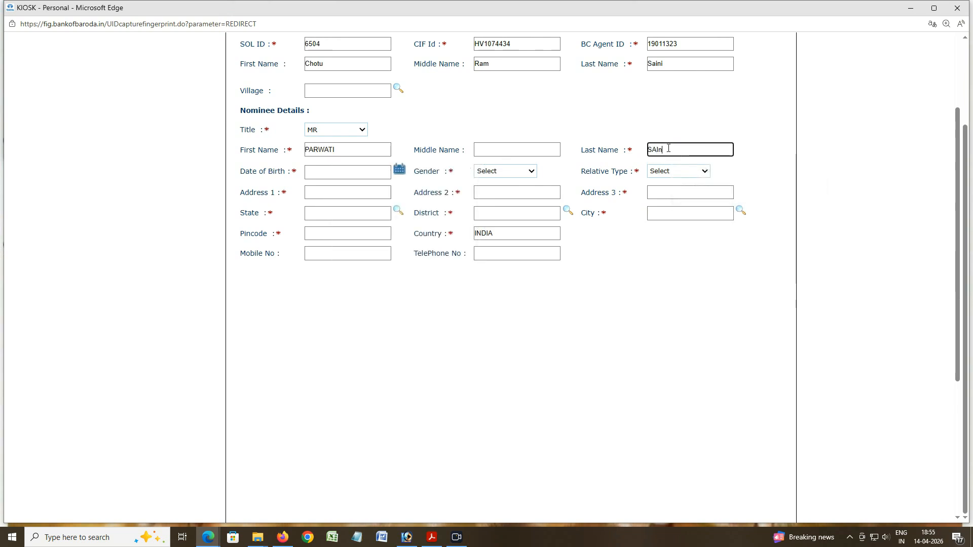
Step: Set the nominee's date of birth to a January 1997 date
{"action": "left_click", "coordinate": [400, 169]}
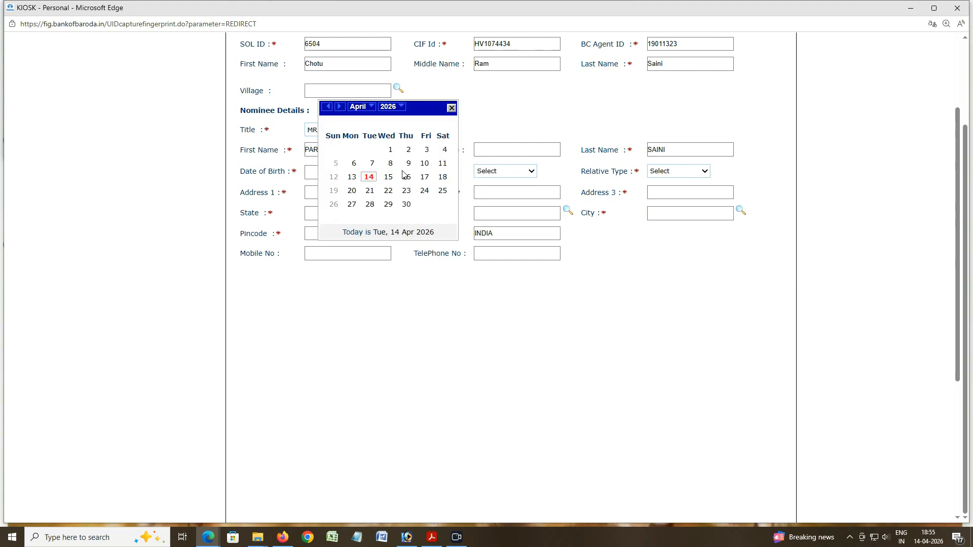
{"action": "left_click", "coordinate": [389, 107]}
{"action": "left_click", "coordinate": [386, 124]}
{"action": "left_click", "coordinate": [387, 124]}
{"action": "left_click", "coordinate": [386, 124]}
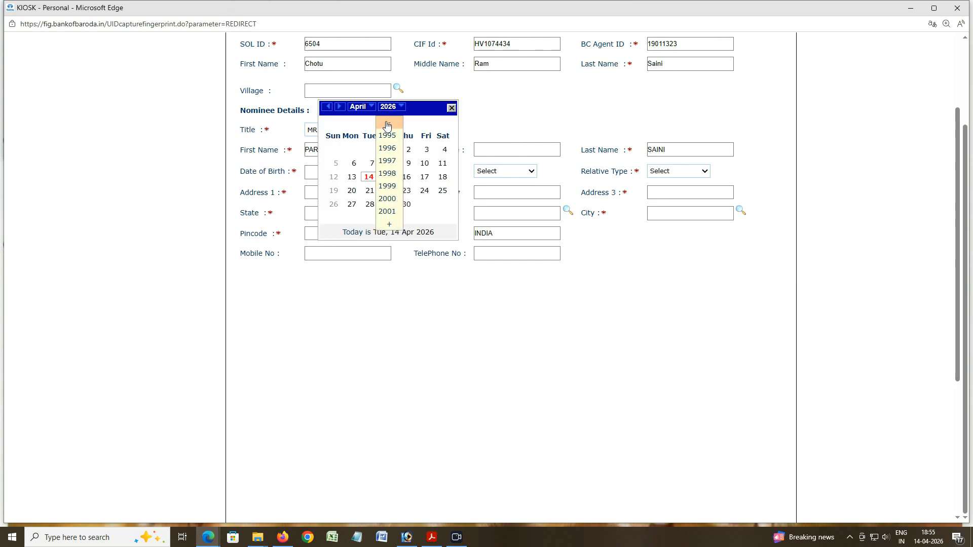
{"action": "left_click", "coordinate": [395, 166]}
{"action": "left_click", "coordinate": [361, 106]}
{"action": "left_click", "coordinate": [365, 123]}
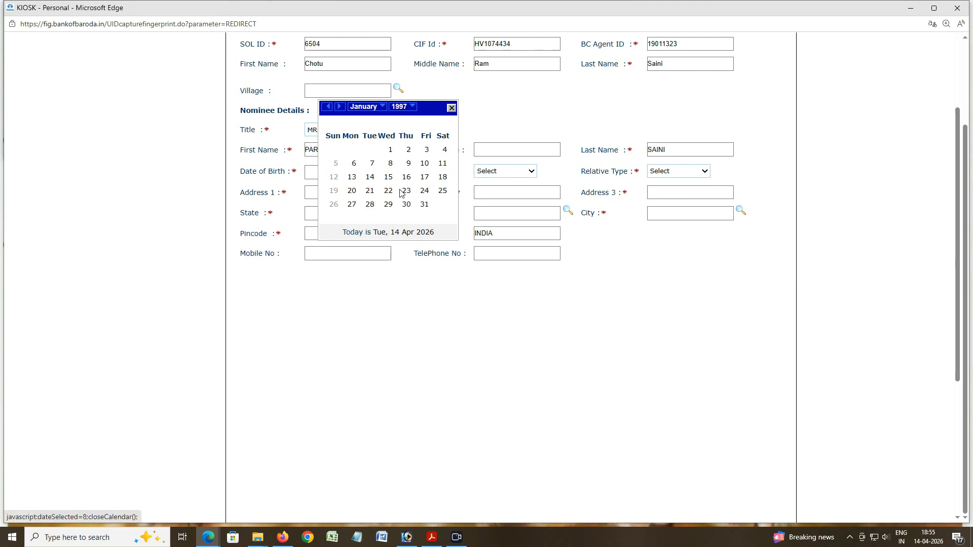
{"action": "left_click", "coordinate": [371, 205]}
Step: Set the nominee gender to FEMALE and relative type to WIFE
{"action": "left_click", "coordinate": [501, 173]}
{"action": "left_click", "coordinate": [510, 196]}
{"action": "left_click", "coordinate": [673, 173]}
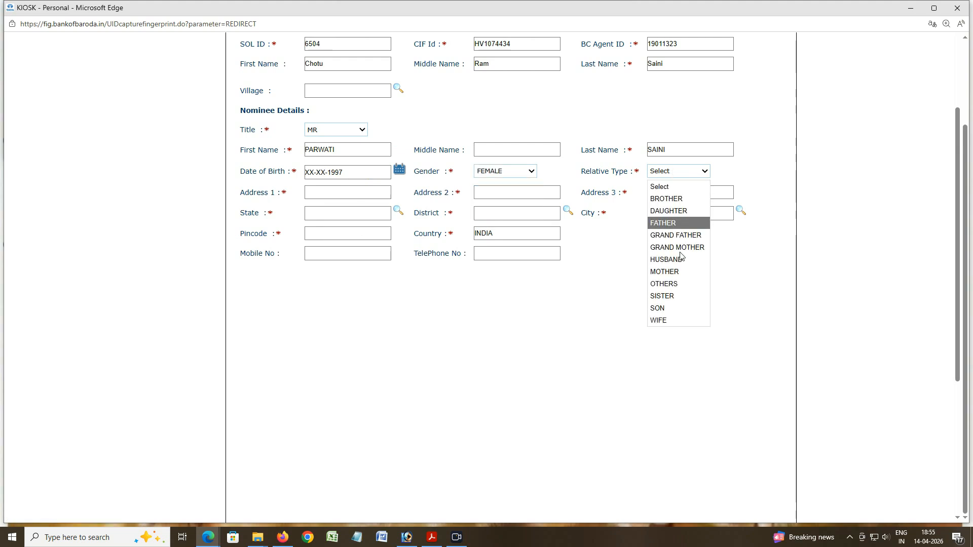
{"action": "left_click", "coordinate": [666, 319]}
{"action": "left_click", "coordinate": [326, 192]}
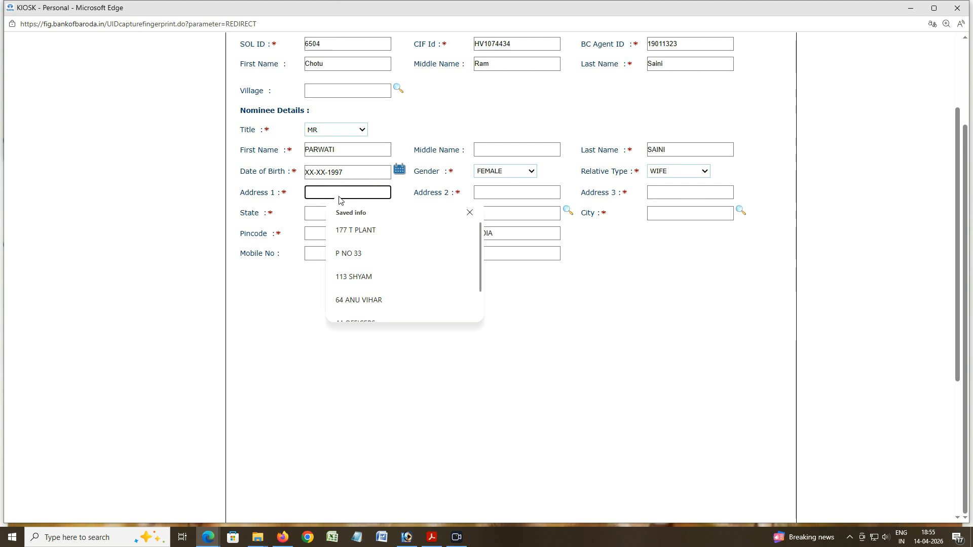
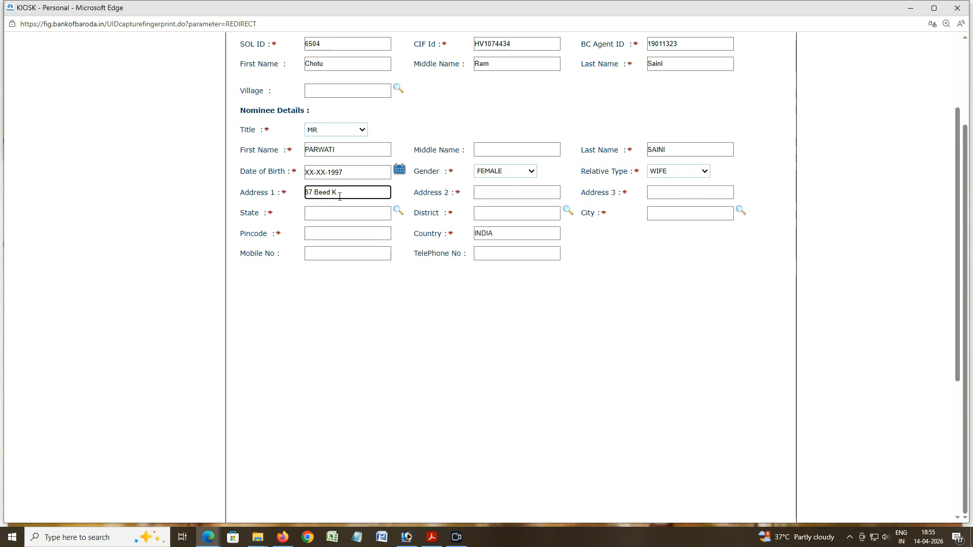
Step: Enter the nominee's three address lines and open the State search
{"action": "left_click", "coordinate": [482, 193]}
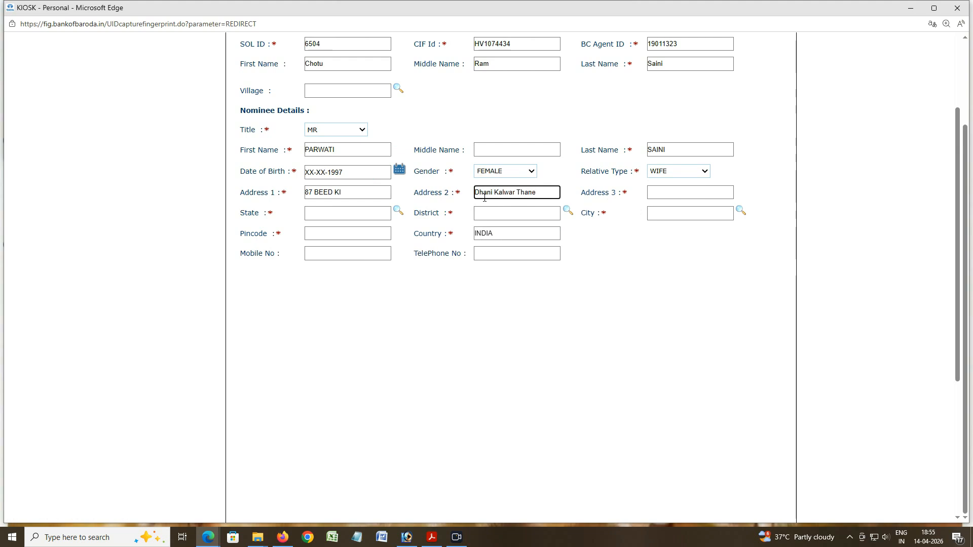
{"action": "left_click", "coordinate": [652, 192]}
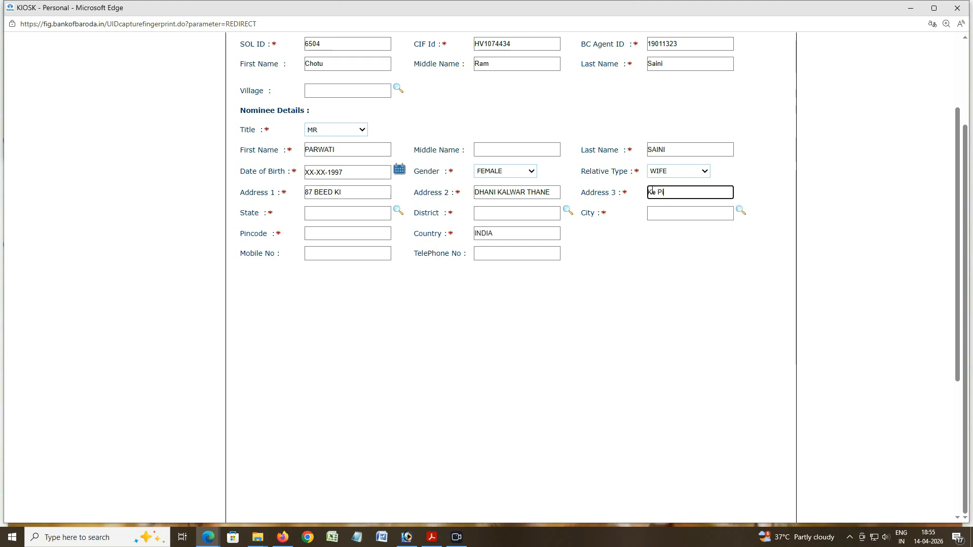
{"action": "left_click", "coordinate": [398, 210]}
{"action": "left_click", "coordinate": [131, 65]}
Step: Set the nominee's State to RAJASTHAN and District to JAIPUR
{"action": "type", "text": "raja"}
{"action": "left_click", "coordinate": [110, 102]}
{"action": "left_click", "coordinate": [103, 81]}
{"action": "double_click", "coordinate": [103, 85]}
{"action": "left_click", "coordinate": [567, 210]}
{"action": "left_click", "coordinate": [142, 63]}
{"action": "type", "text": "jaipur"}
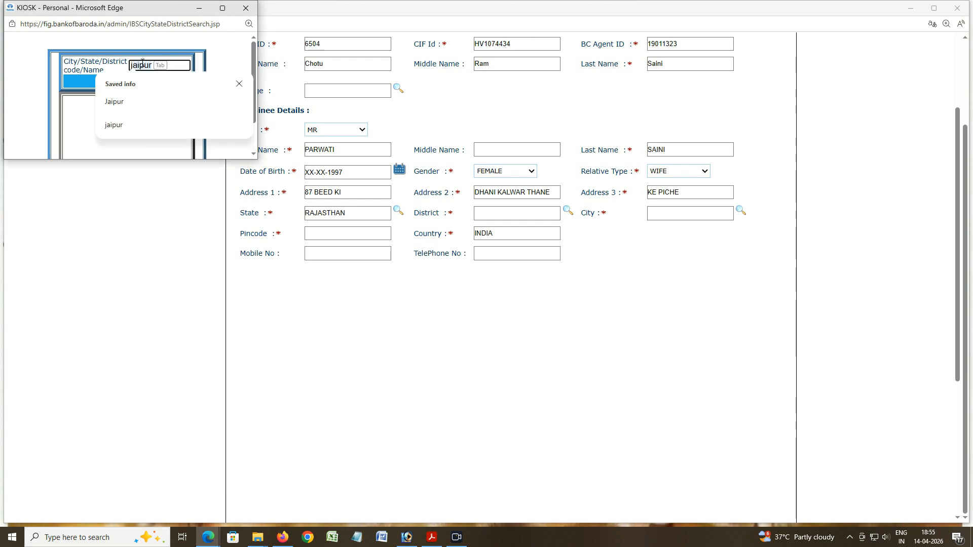
{"action": "left_click", "coordinate": [109, 102]}
{"action": "left_click", "coordinate": [127, 81]}
{"action": "scroll", "coordinate": [93, 120], "scroll_direction": "down", "scroll_amount": 1}
{"action": "double_click", "coordinate": [121, 92]}
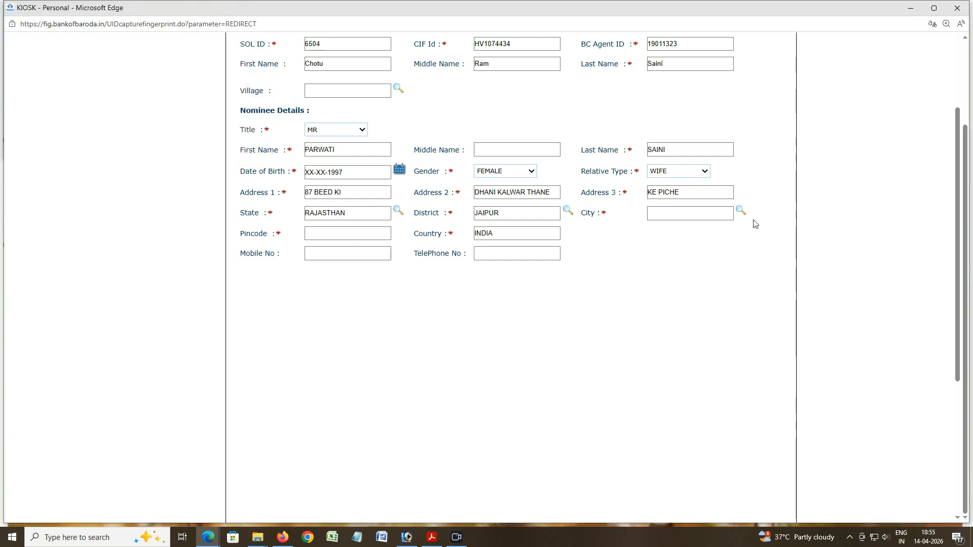
Step: Search 'jai' and set the nominee's City to JAIPUR
{"action": "left_click", "coordinate": [741, 211]}
{"action": "left_click", "coordinate": [142, 68]}
{"action": "type", "text": "jai"}
{"action": "left_click", "coordinate": [114, 102]}
{"action": "left_click", "coordinate": [126, 84]}
{"action": "left_click", "coordinate": [109, 104]}
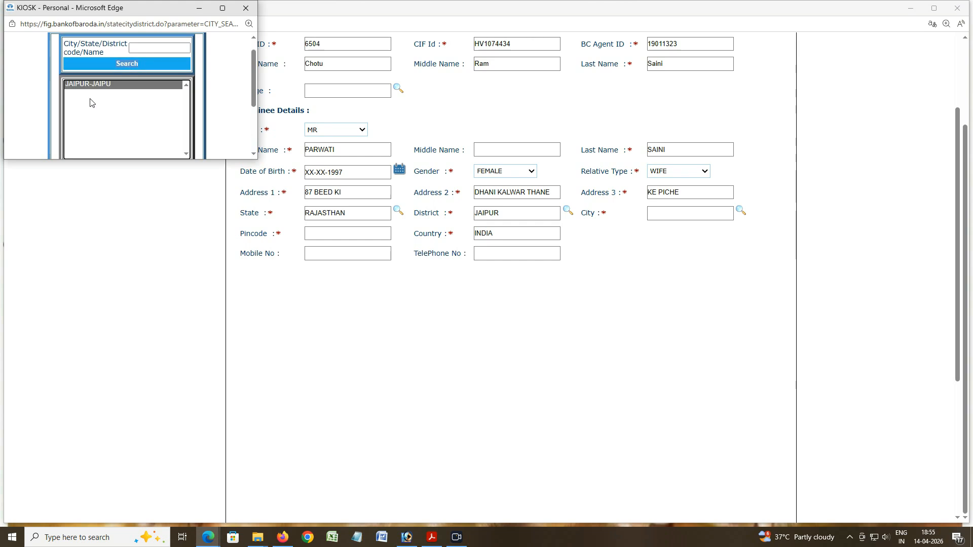
{"action": "double_click", "coordinate": [87, 85]}
Step: Enter the nominee's pincode and search village 'hath', closing it when no record is found
{"action": "left_click", "coordinate": [322, 233]}
{"action": "type", "text": "302012"}
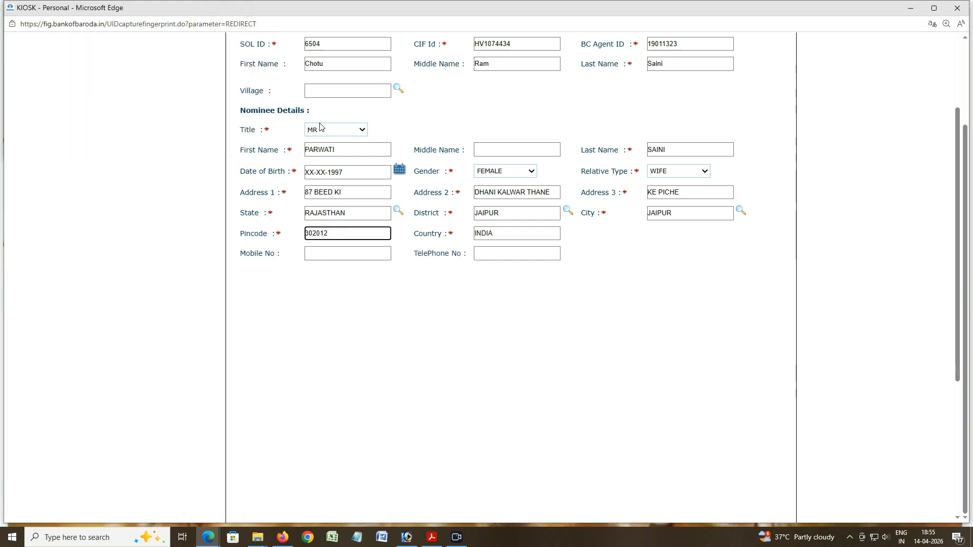
{"action": "left_click", "coordinate": [398, 89]}
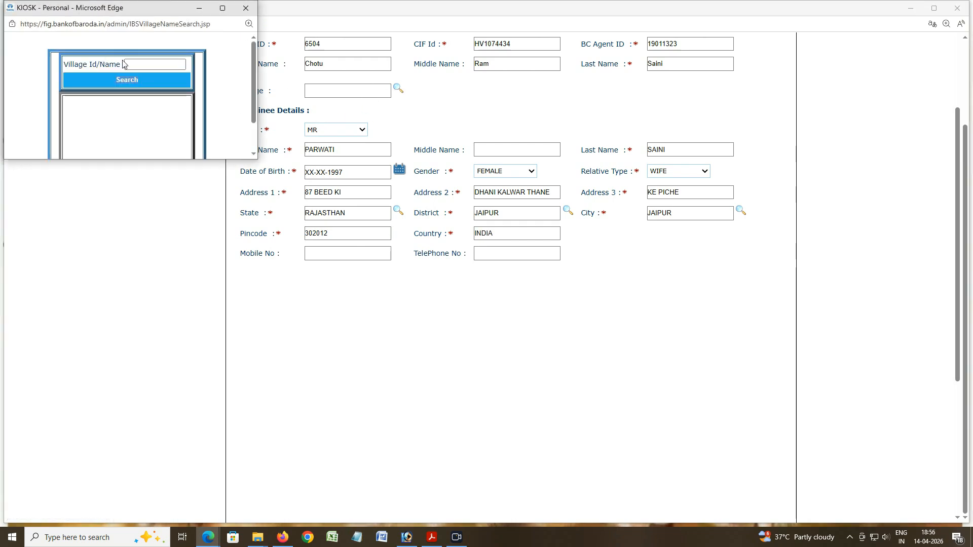
{"action": "left_click", "coordinate": [125, 64]}
{"action": "type", "text": "hat"}
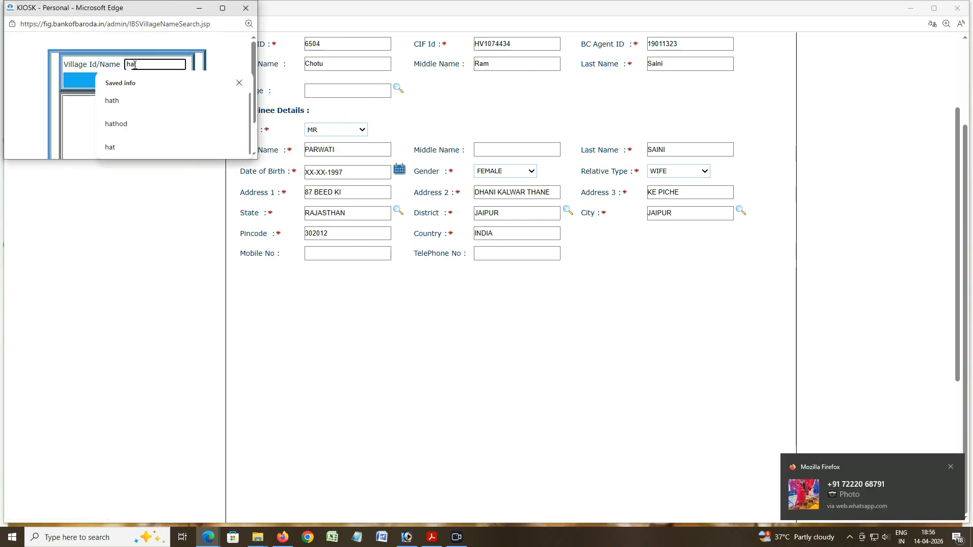
{"action": "type", "text": "h"}
{"action": "left_click", "coordinate": [113, 100]}
{"action": "left_click", "coordinate": [131, 81]}
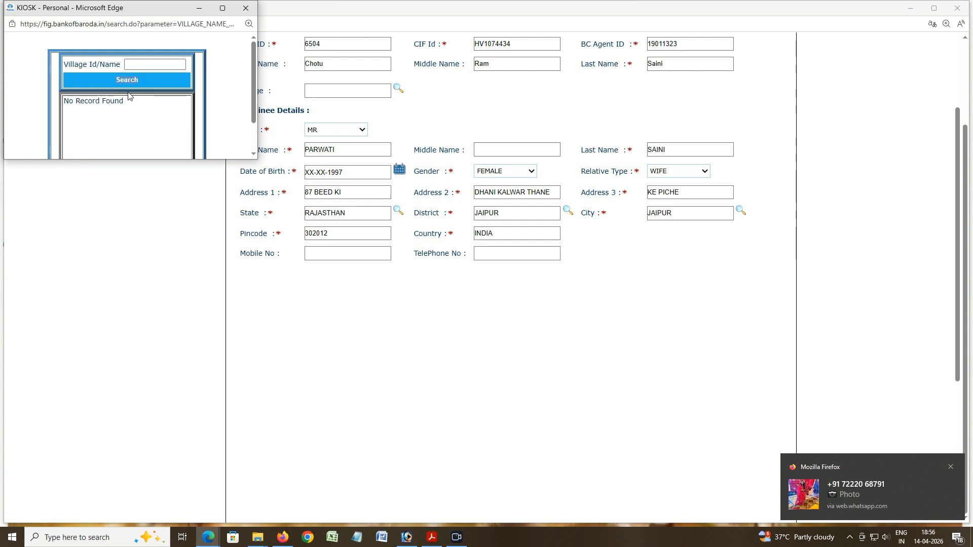
{"action": "left_click", "coordinate": [243, 9]}
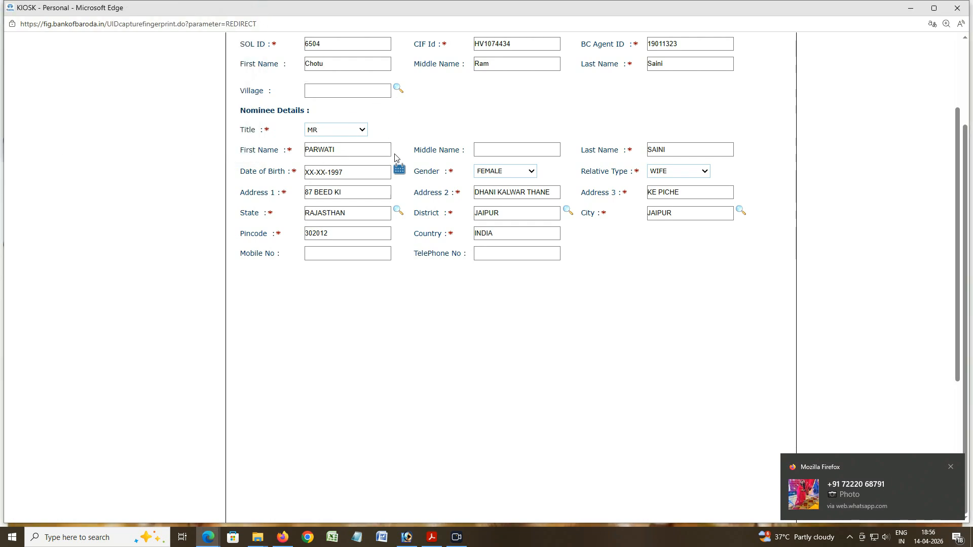
{"action": "scroll", "coordinate": [405, 198], "scroll_direction": "up", "scroll_amount": 3}
{"action": "scroll", "coordinate": [408, 209], "scroll_direction": "down", "scroll_amount": 3}
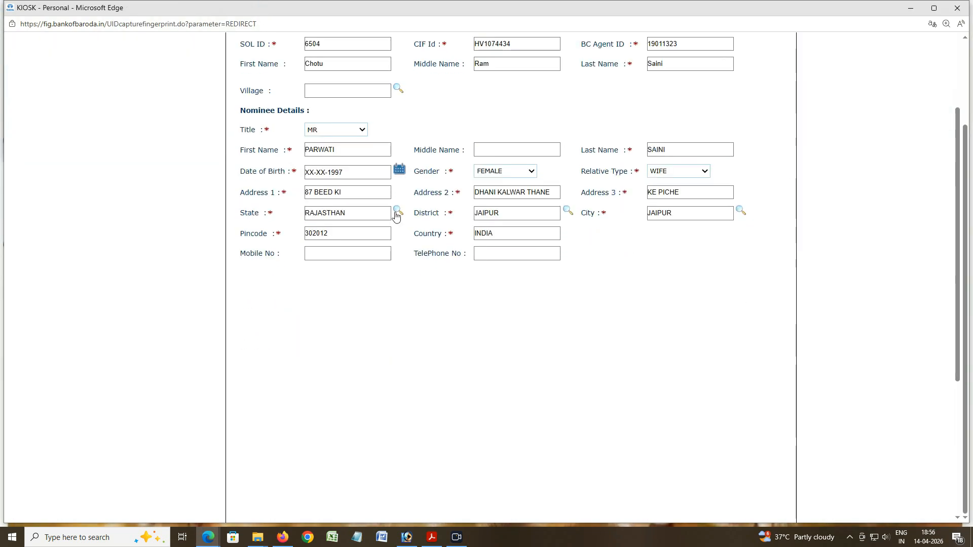
{"action": "scroll", "coordinate": [405, 178], "scroll_direction": "up", "scroll_amount": 2}
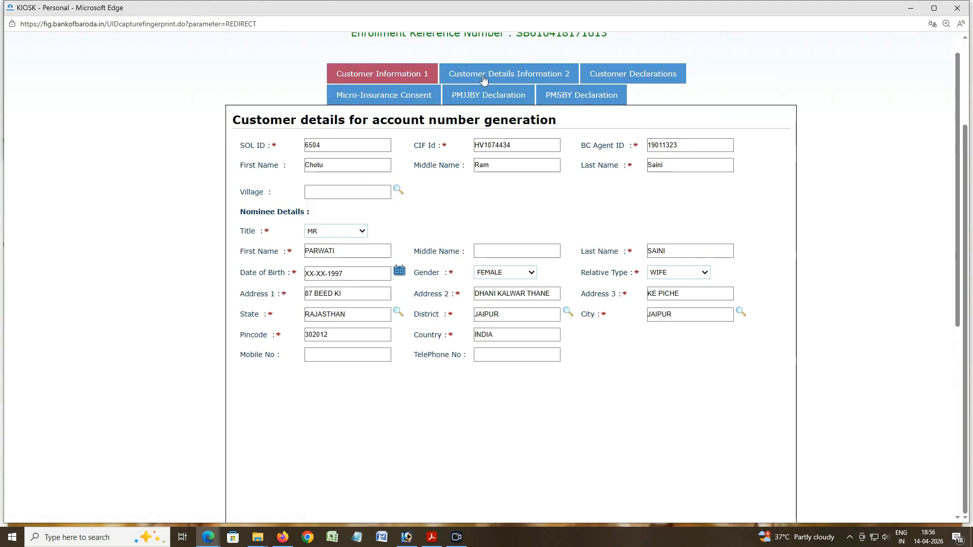
Step: Fill the asset details: owns a house, no farm, 0 animals and 0 other assets
{"action": "left_click", "coordinate": [482, 77]}
{"action": "left_click", "coordinate": [456, 146]}
{"action": "left_click", "coordinate": [467, 172]}
{"action": "left_click", "coordinate": [660, 148]}
{"action": "left_click", "coordinate": [660, 174]}
{"action": "left_click", "coordinate": [646, 146]}
{"action": "left_click", "coordinate": [649, 175]}
{"action": "key", "text": "Down"}
{"action": "left_click", "coordinate": [512, 164]}
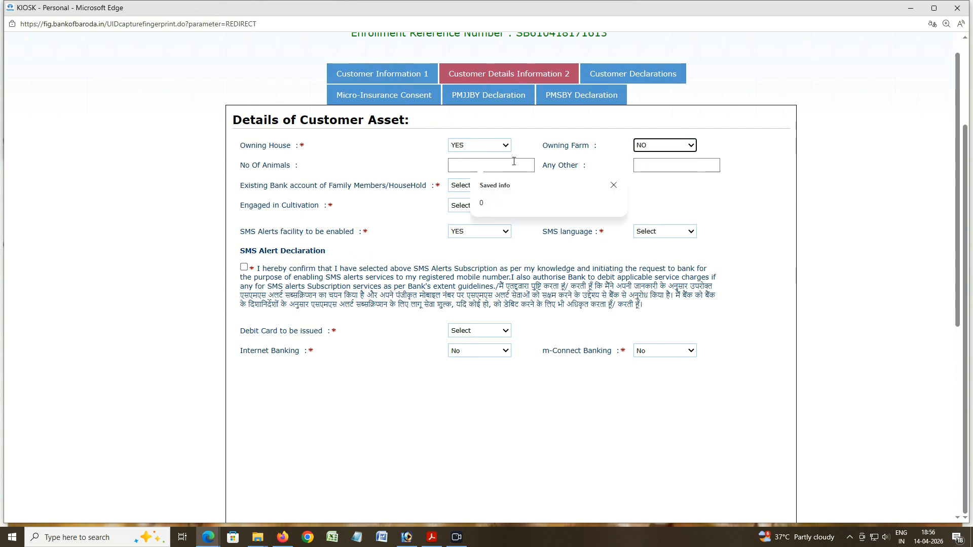
{"action": "type", "text": "0"}
{"action": "left_click", "coordinate": [658, 168]}
{"action": "type", "text": "0"}
Step: Set no existing family bank account and mark the customer as not cultivating
{"action": "left_click", "coordinate": [484, 186]}
{"action": "left_click", "coordinate": [462, 225]}
{"action": "left_click", "coordinate": [479, 206]}
{"action": "left_click", "coordinate": [457, 243]}
Step: Choose Hindi SMS alerts and a Rupay Classic debit card, accepting both declarations
{"action": "left_click", "coordinate": [657, 233]}
{"action": "left_click", "coordinate": [656, 298]}
{"action": "left_click", "coordinate": [244, 268]}
{"action": "left_click", "coordinate": [476, 332]}
{"action": "left_click", "coordinate": [474, 357]}
{"action": "left_click", "coordinate": [244, 387]}
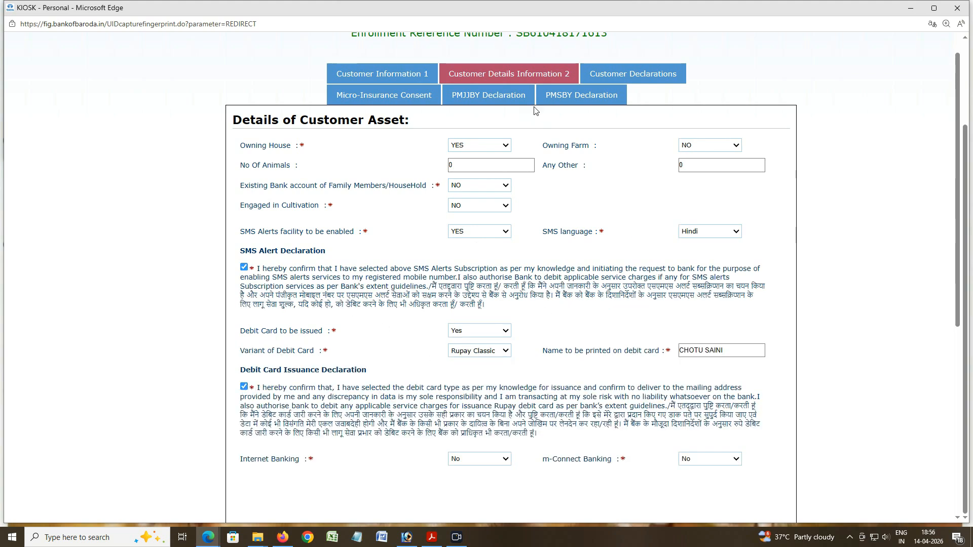
Step: Tick the NON-BSBD and C-KYC declarations under Customer Declarations
{"action": "left_click", "coordinate": [613, 73]}
{"action": "left_click", "coordinate": [294, 161]}
{"action": "left_click", "coordinate": [294, 223]}
Step: Tick the FATCA and general declarations and agree to the PMJJBY terms
{"action": "left_click", "coordinate": [292, 378]}
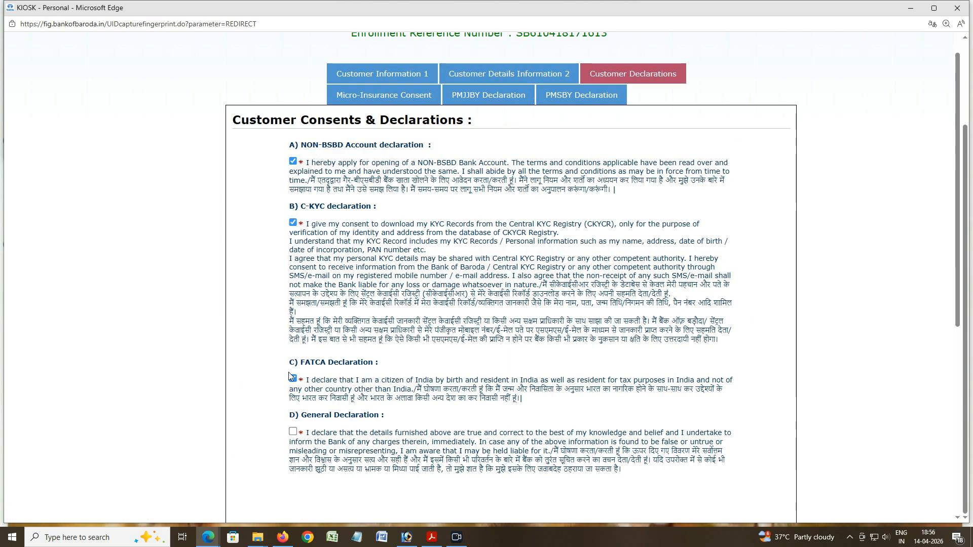
{"action": "left_click", "coordinate": [293, 434]}
{"action": "left_click", "coordinate": [400, 98]}
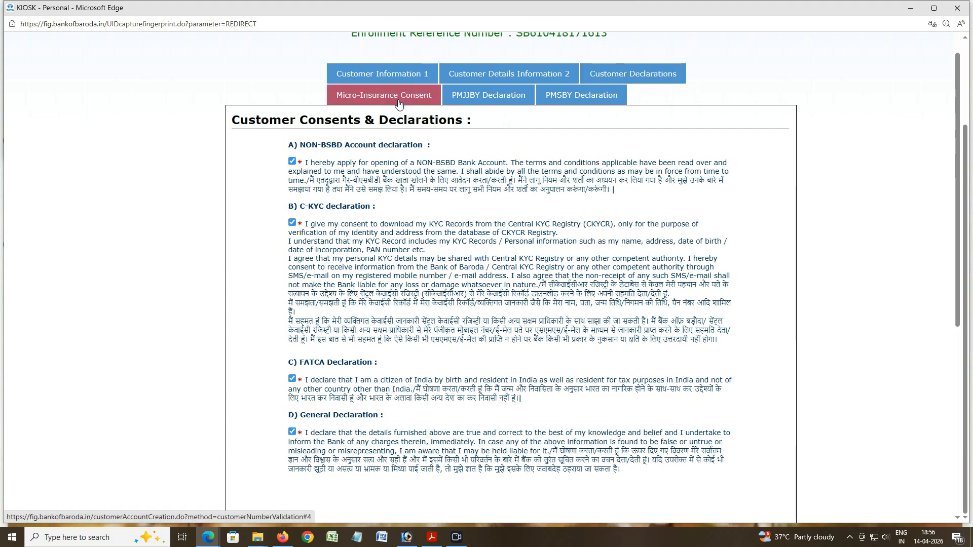
{"action": "left_click", "coordinate": [488, 97]}
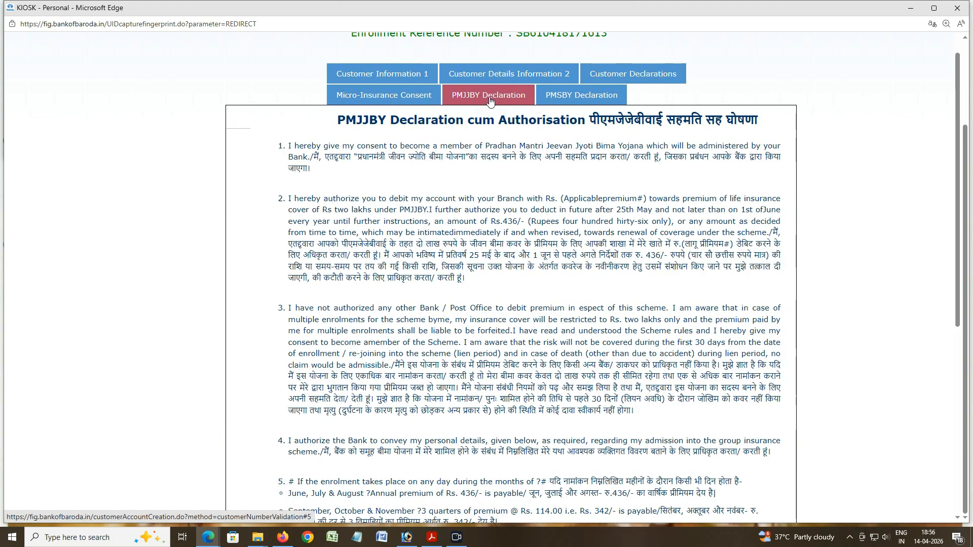
{"action": "scroll", "coordinate": [454, 273], "scroll_direction": "down", "scroll_amount": 10}
{"action": "left_click", "coordinate": [376, 406]}
Step: Agree to the PMSBY micro-insurance terms
{"action": "scroll", "coordinate": [377, 408], "scroll_direction": "up", "scroll_amount": 15}
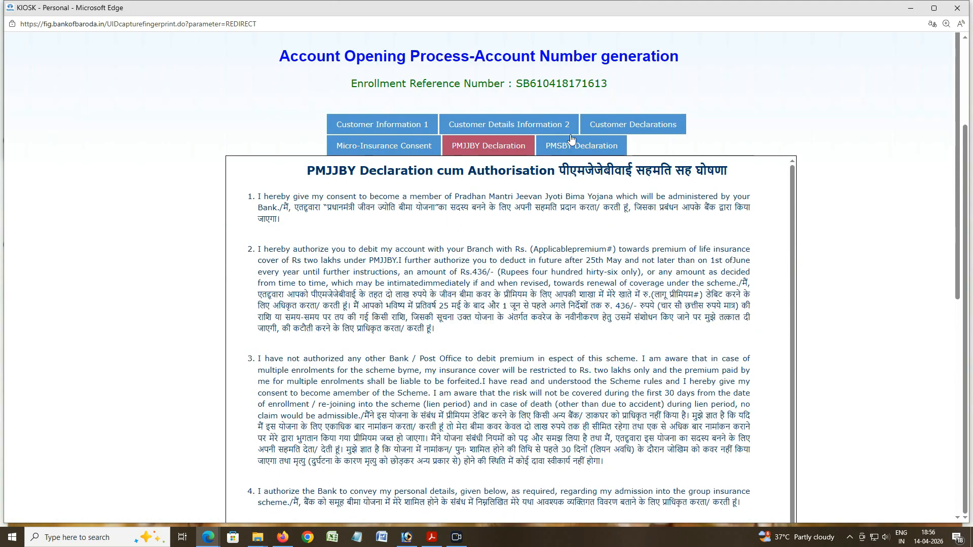
{"action": "left_click", "coordinate": [574, 151]}
{"action": "scroll", "coordinate": [353, 413], "scroll_direction": "down", "scroll_amount": 10}
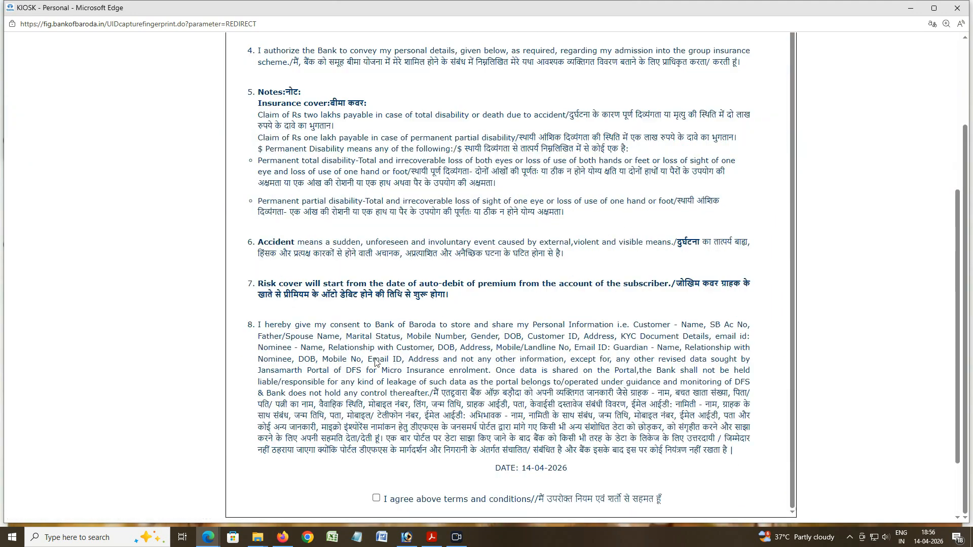
{"action": "left_click", "coordinate": [377, 406]}
Step: Submit the form, dismiss the nominee title mismatch alert, and return to nominee details
{"action": "left_click", "coordinate": [462, 480]}
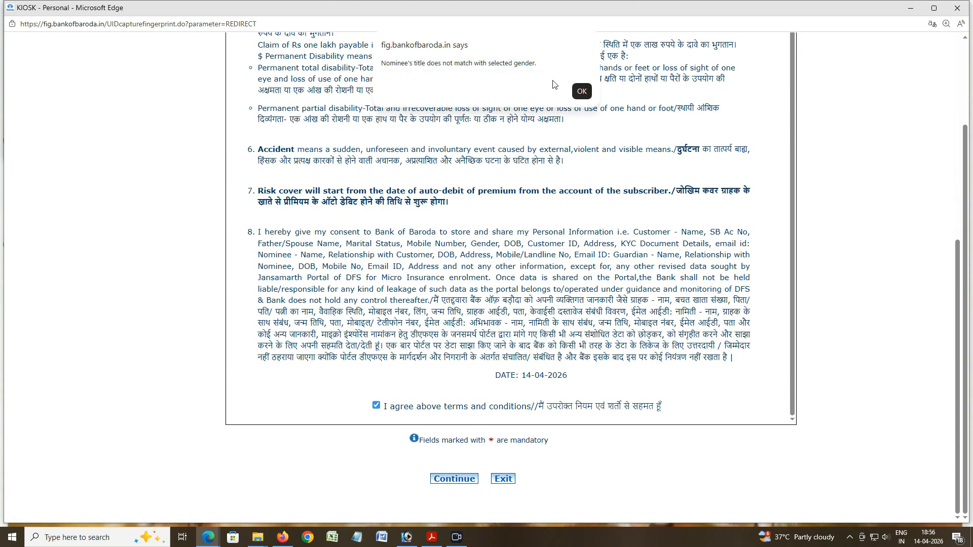
{"action": "left_click", "coordinate": [582, 92]}
{"action": "scroll", "coordinate": [388, 170], "scroll_direction": "up", "scroll_amount": 6}
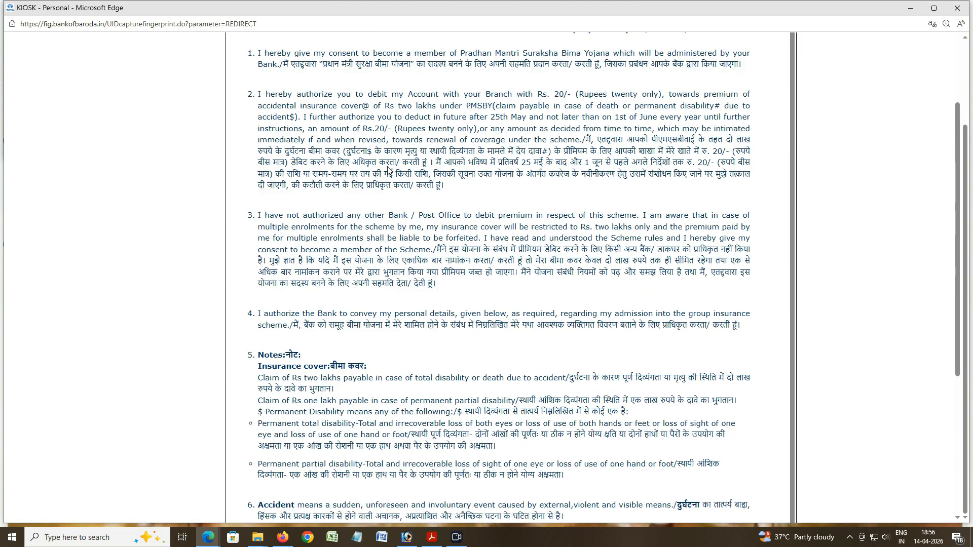
{"action": "scroll", "coordinate": [388, 170], "scroll_direction": "up", "scroll_amount": 3}
{"action": "left_click", "coordinate": [371, 126]}
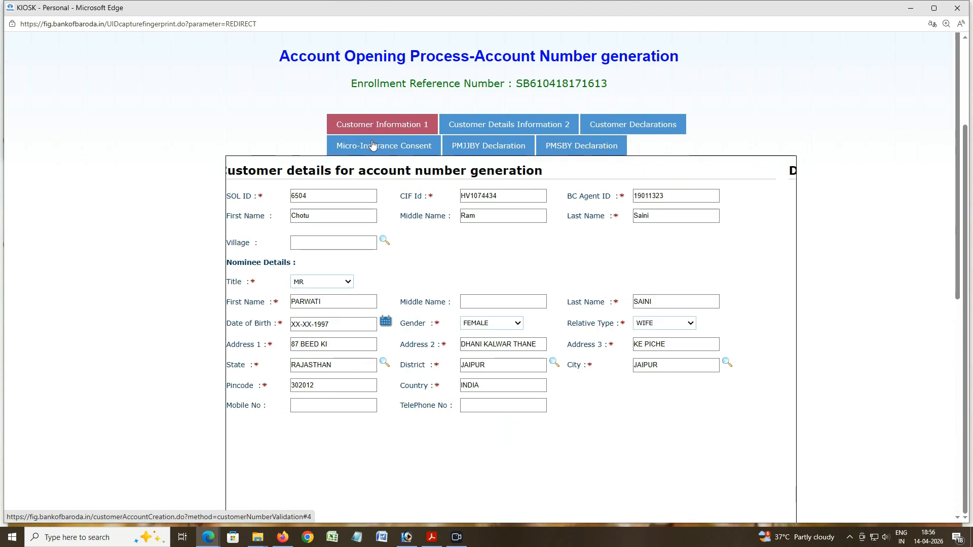
Step: Change the nominee title from MR to MRS and resubmit the account form
{"action": "left_click", "coordinate": [342, 285]}
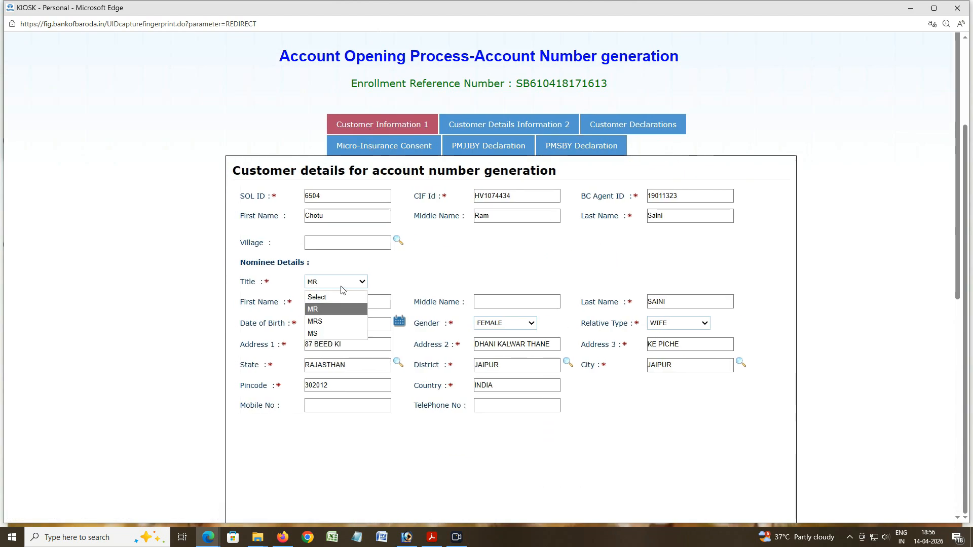
{"action": "left_click", "coordinate": [322, 322]}
{"action": "scroll", "coordinate": [496, 386], "scroll_direction": "down", "scroll_amount": 5}
{"action": "left_click", "coordinate": [454, 479]}
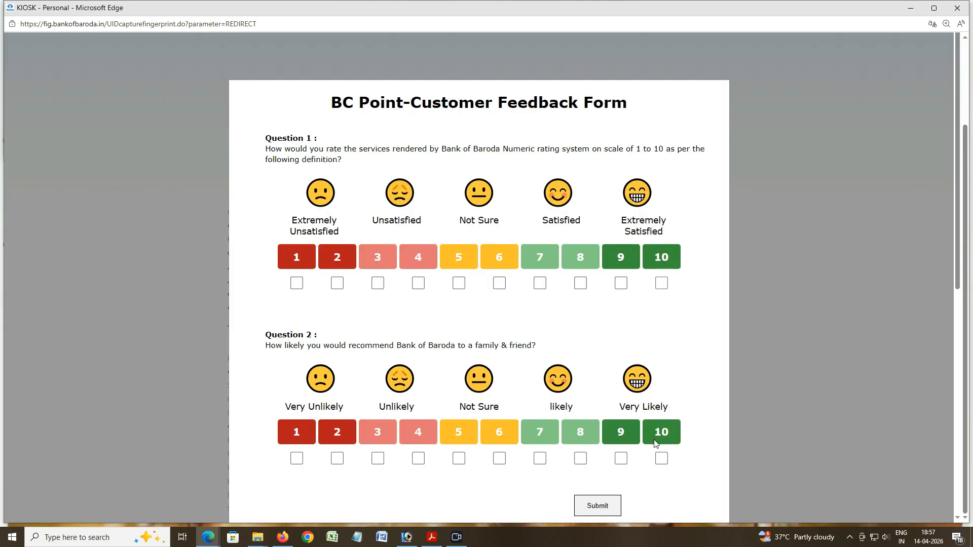
Step: Rate both feedback questions 10 and submit the customer feedback
{"action": "left_click", "coordinate": [661, 284]}
{"action": "left_click", "coordinate": [661, 460]}
{"action": "left_click", "coordinate": [598, 509]}
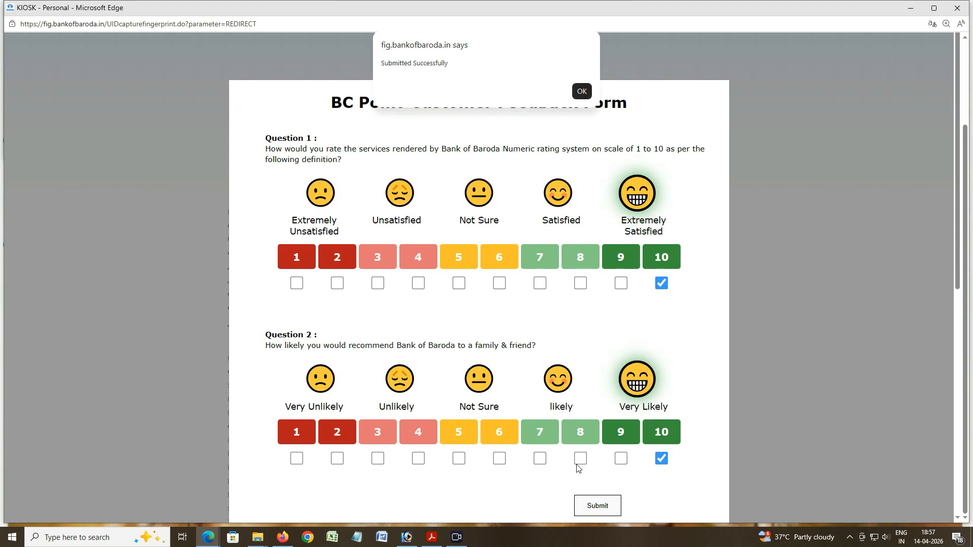
{"action": "left_click", "coordinate": [581, 91]}
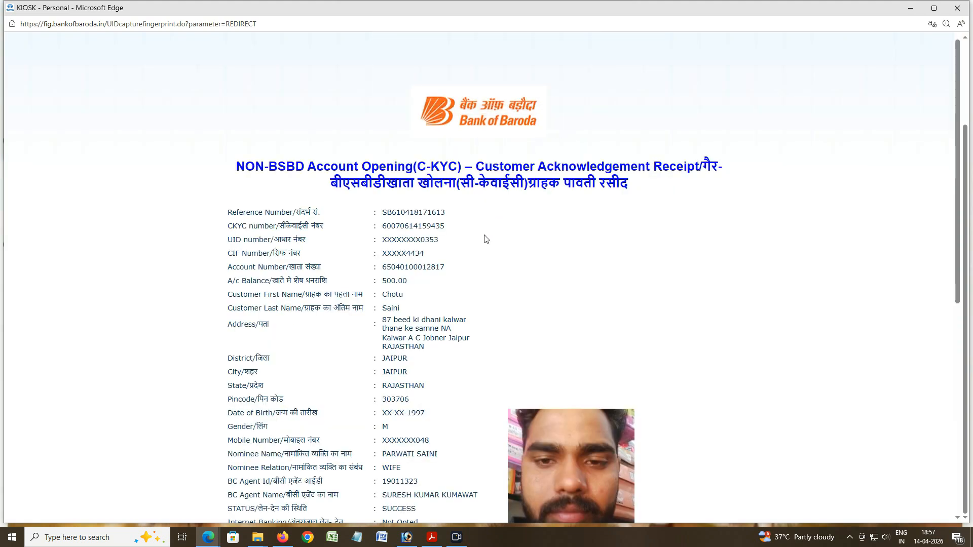
Step: Review the NON-BSBD C-KYC acknowledgement receipt showing status SUCCESS
{"action": "scroll", "coordinate": [481, 249], "scroll_direction": "down", "scroll_amount": 4}
{"action": "scroll", "coordinate": [475, 257], "scroll_direction": "down", "scroll_amount": 4}
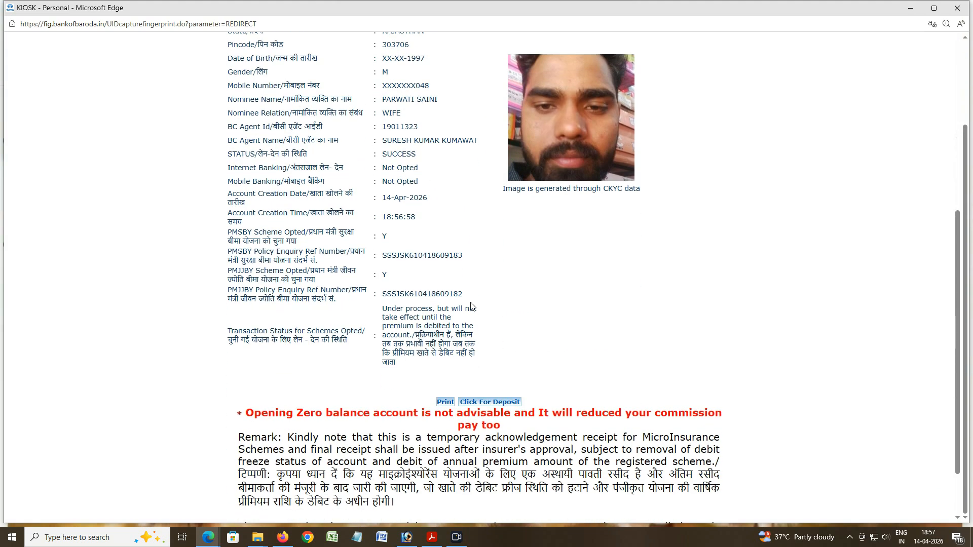
{"action": "left_click", "coordinate": [466, 538]}
{"action": "left_click", "coordinate": [658, 278]}
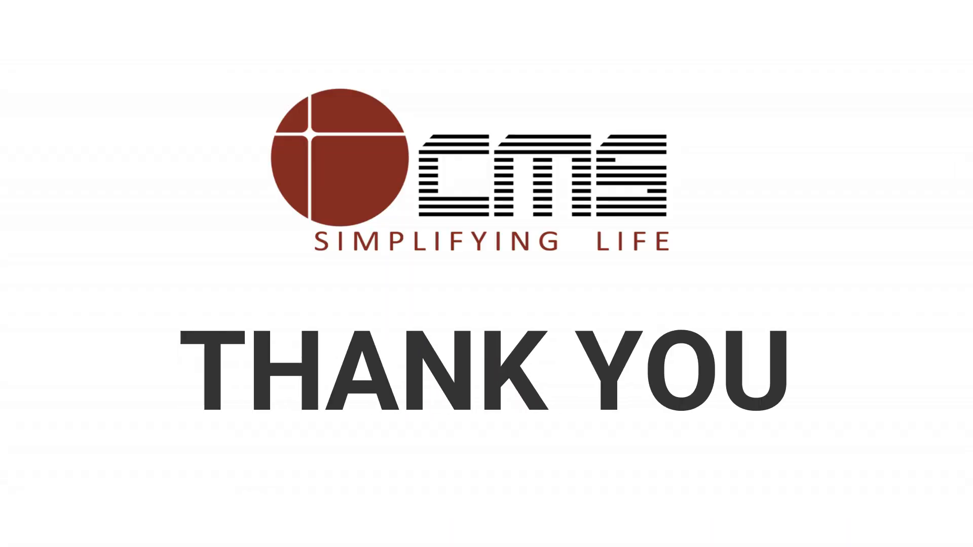